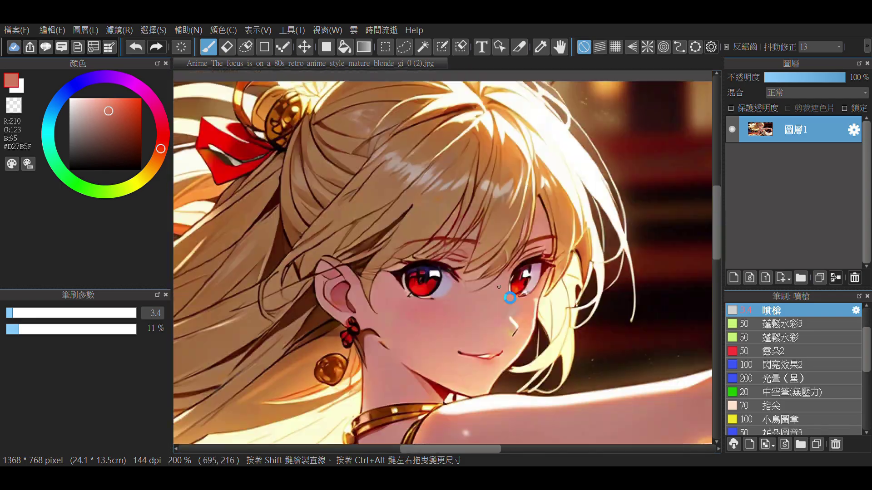
Darken and thicken the upper lash line of the right eye with sampled dark browns #4E0F00 and #380901
alt+click(467, 214)
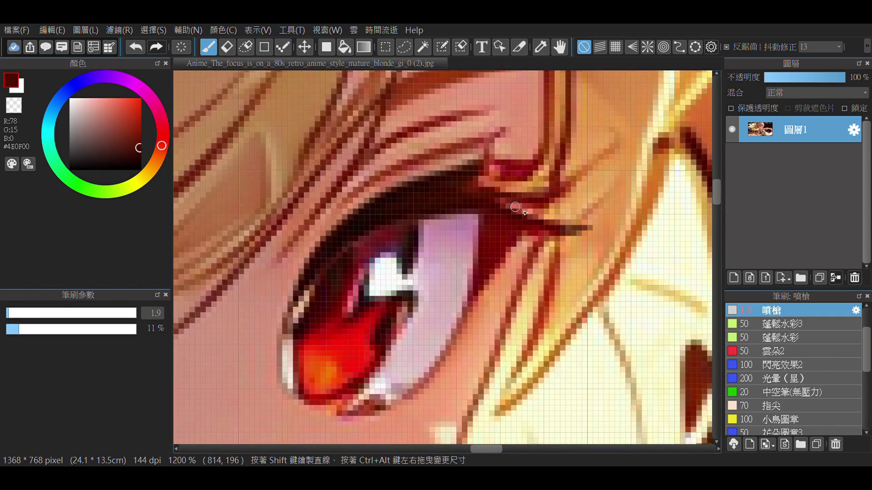
alt+click(502, 200)
scroll(502, 200, down, 4)
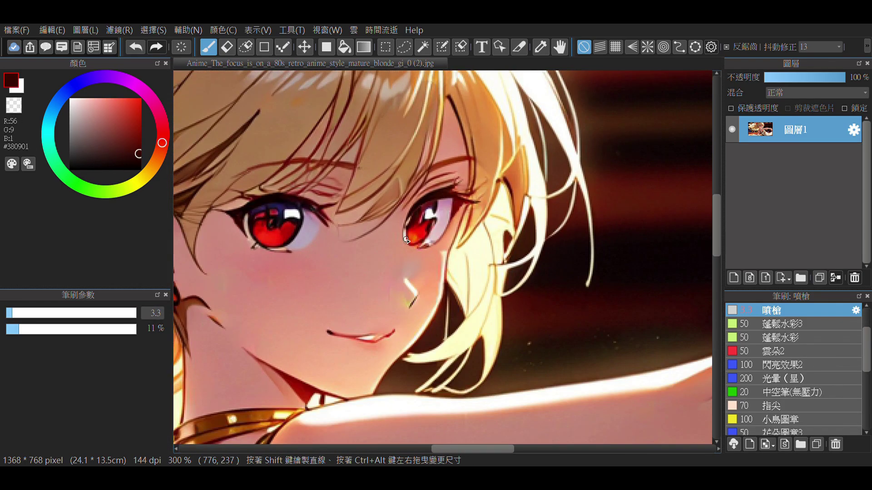
Paint out the extra crease lines above the right eye with sampled skin tones #DB8F6B and #D38F7A
scroll(418, 178, up, 4)
alt+click(418, 178)
scroll(417, 178, down, 2)
scroll(391, 204, up, 2)
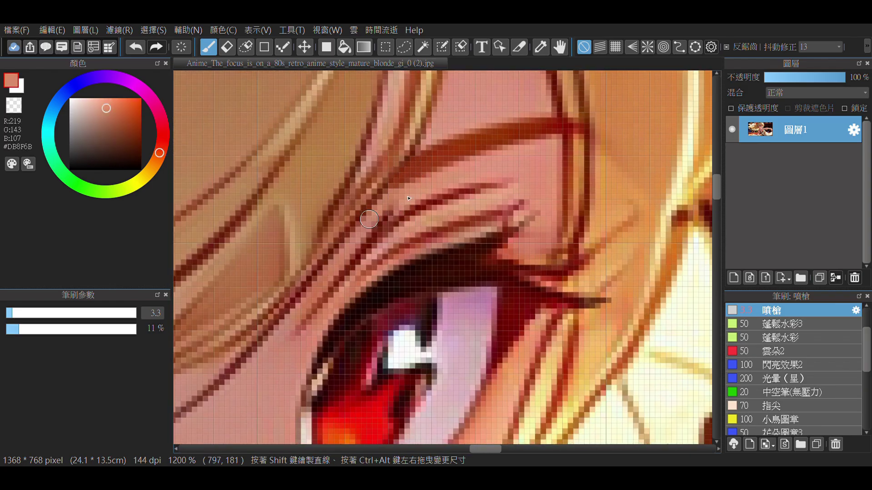
scroll(369, 223, down, 4)
scroll(379, 216, up, 3)
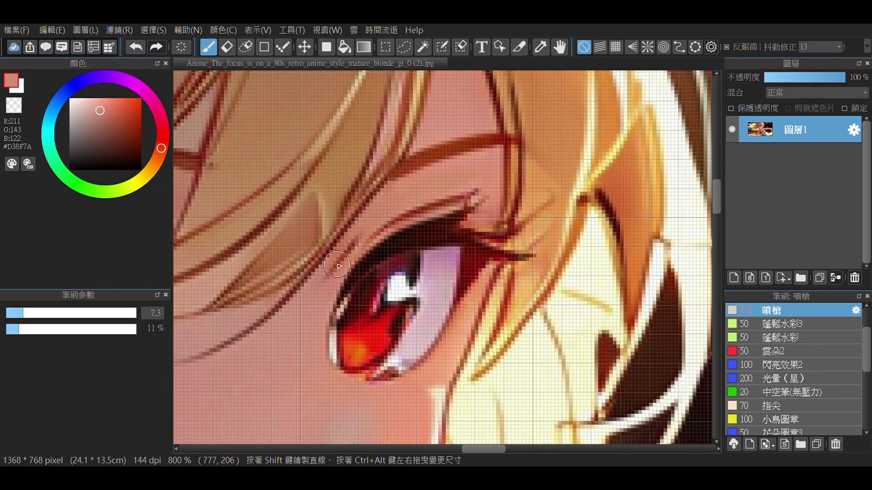
Reshape the bang tips between the eyes with sampled hair brown #B6774E and outline them in #7A3629
alt+click(485, 181)
scroll(485, 181, down, 2)
scroll(434, 269, up, 2)
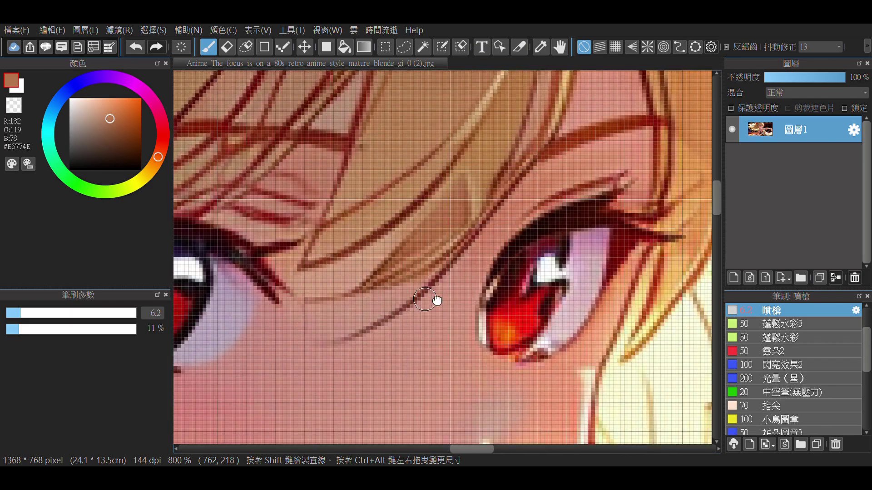
scroll(433, 270, down, 2)
scroll(433, 269, up, 2)
alt+click(364, 337)
key(bracketleft)
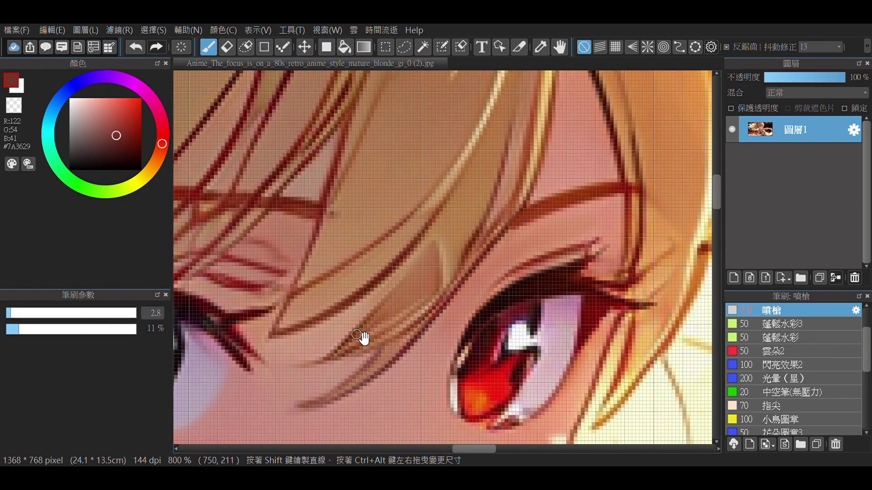
Brighten the lower corner of the right eye's white with #F8F8FA and add small lower lashes
scroll(341, 250, down, 1)
scroll(522, 327, up, 2)
key(bracketleft)
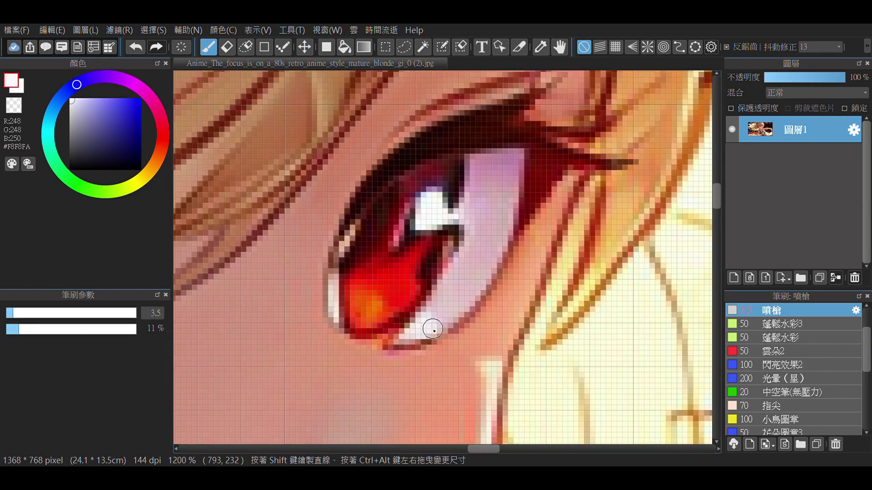
alt+click(431, 345)
key(bracketright)
Repaint the right eye's iris with red #F51E08 around a dark pupil and add a white #FDFBFC highlight at its edge
alt+click(377, 248)
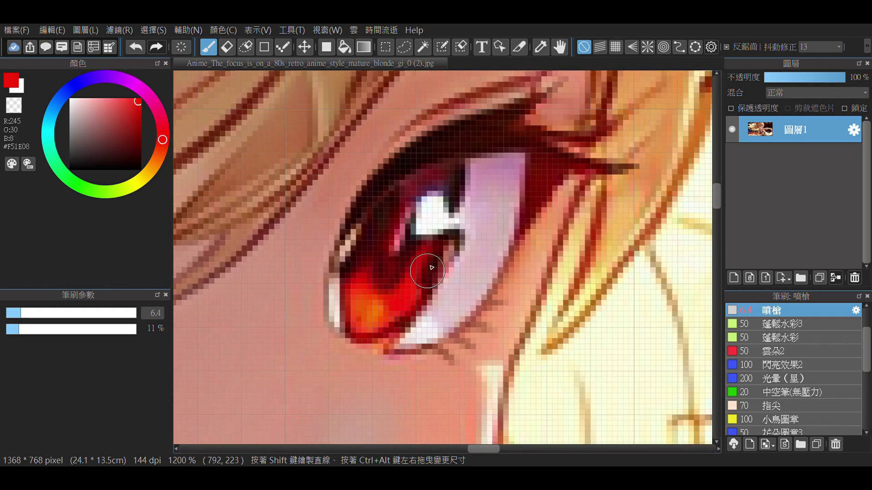
scroll(437, 184, down, 5)
scroll(347, 244, up, 6)
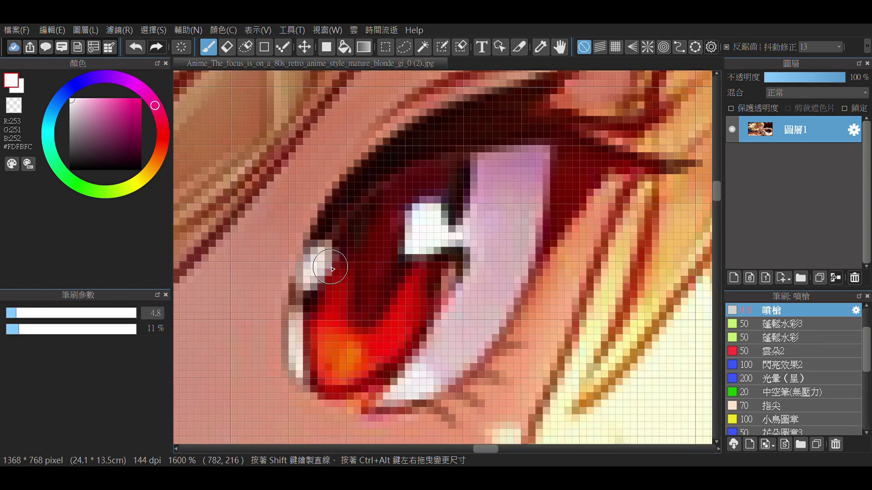
alt+click(354, 282)
Extend the outer-corner lashes of the left eye with near-black #0D0405 sampled from the lash line
scroll(393, 276, down, 4)
scroll(347, 231, up, 2)
alt+click(347, 231)
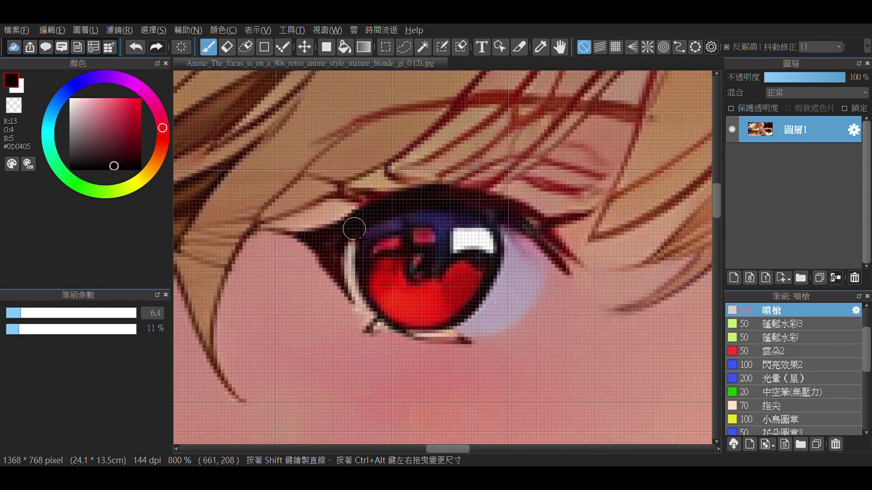
scroll(308, 259, down, 1)
scroll(345, 281, up, 1)
key(bracketright)
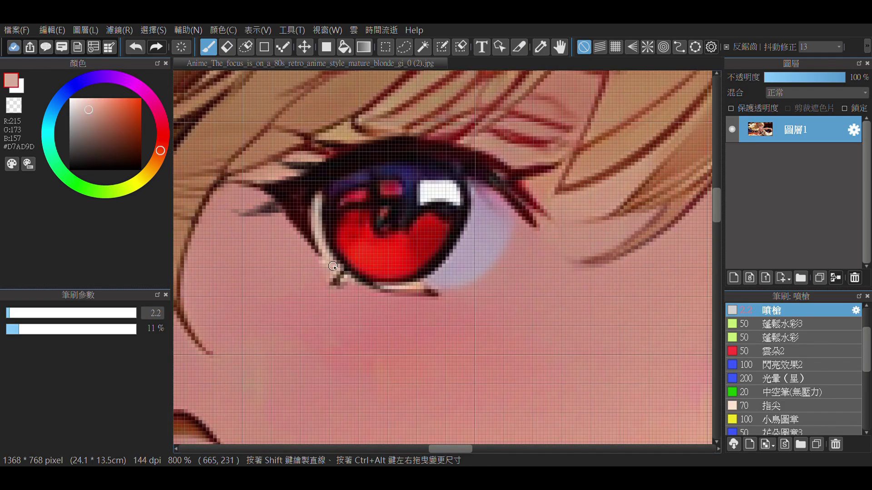
Clean up the lower rim of the left eye with sampled tone #B79EAC and draw fine lower lashes beneath it
alt+click(438, 286)
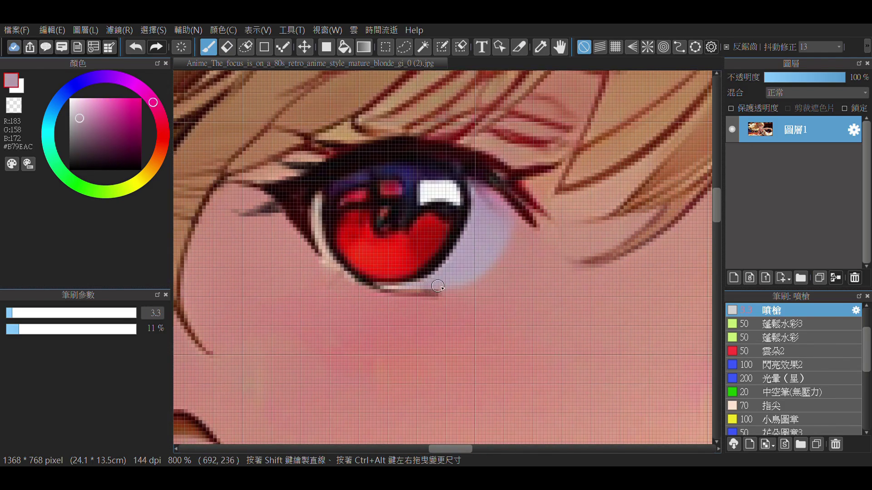
alt+click(378, 301)
scroll(345, 254, down, 1)
scroll(336, 227, up, 1)
key(bracketright)
key(bracketright)
Paint out stray lines between the left eye's outer lashes and eyebrow with sampled hair browns #AA734A and #AA7048
alt+click(299, 200)
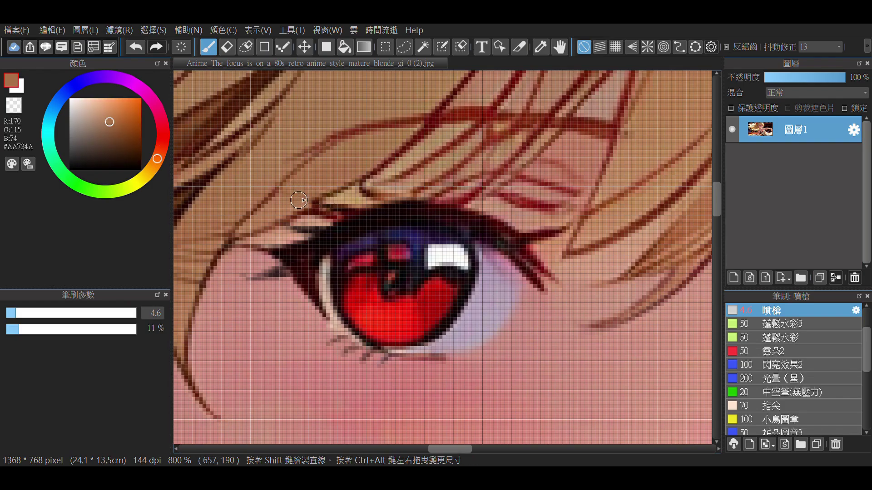
alt+click(346, 209)
alt+click(350, 213)
key(bracketleft)
scroll(373, 236, down, 3)
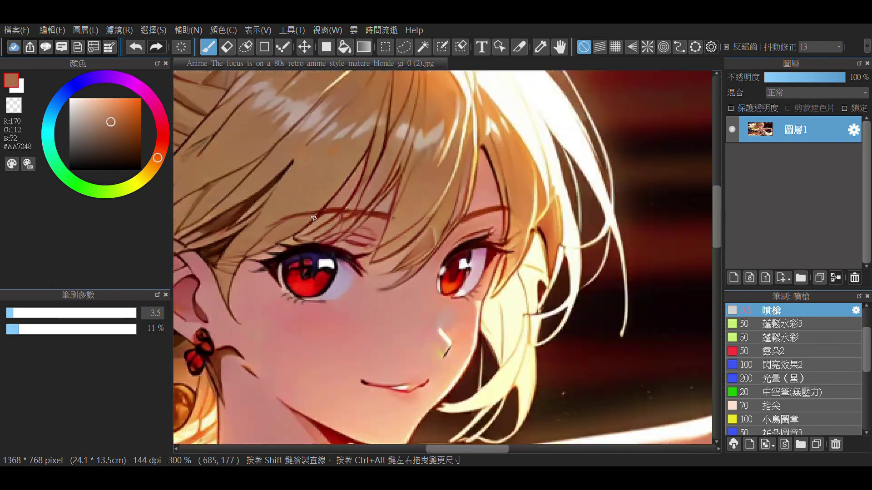
Blend the hair strands crossing the left eyebrow with sampled brown #AF7C5F and an enlarged brush
scroll(396, 260, up, 2)
alt+click(449, 218)
scroll(436, 227, down, 1)
key(bracketright)
key(bracketright)
key(bracketright)
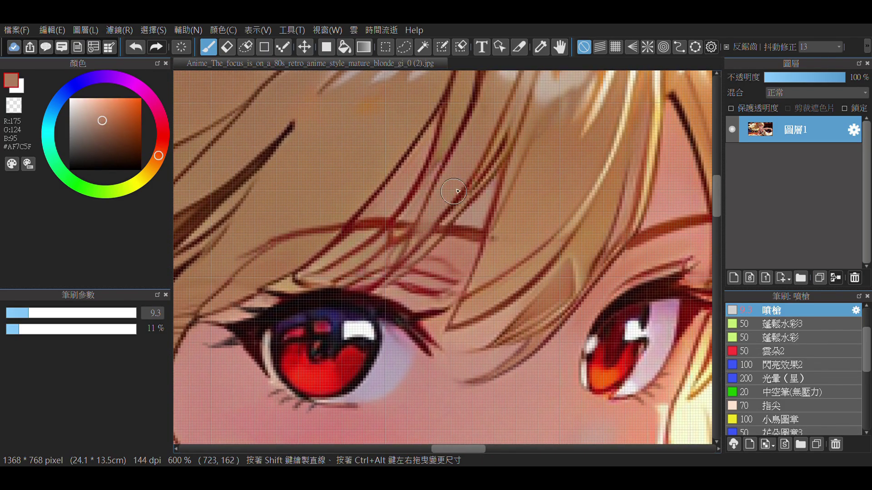
Cover the crease lines above the left eye with sampled skin tones #C48B70 and #C68B6B
alt+click(418, 306)
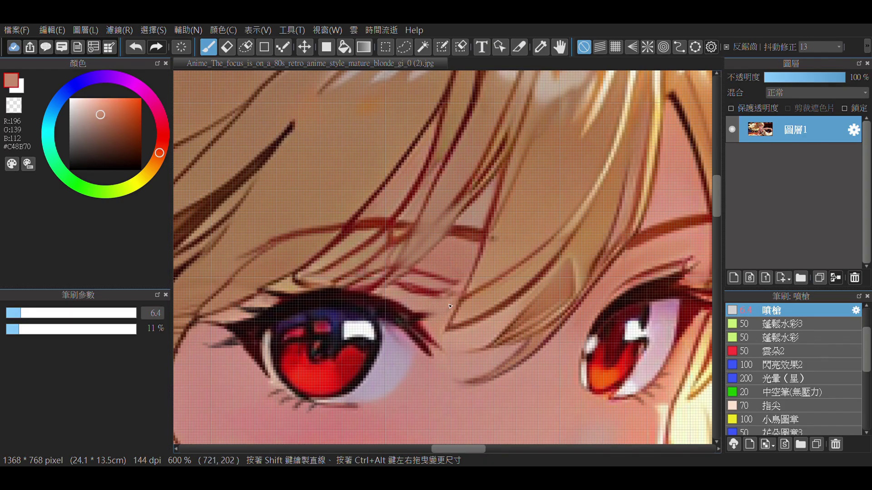
scroll(436, 273, down, 1)
alt+click(423, 275)
scroll(422, 275, down, 3)
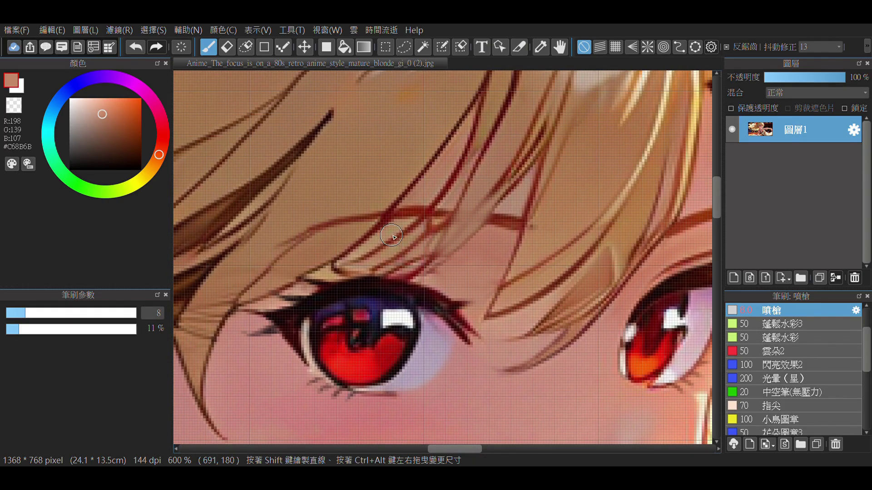
Fill the light hair lock just above the left eye's upper lashes with golden tones #C49B63 and #C59865
scroll(359, 317, up, 5)
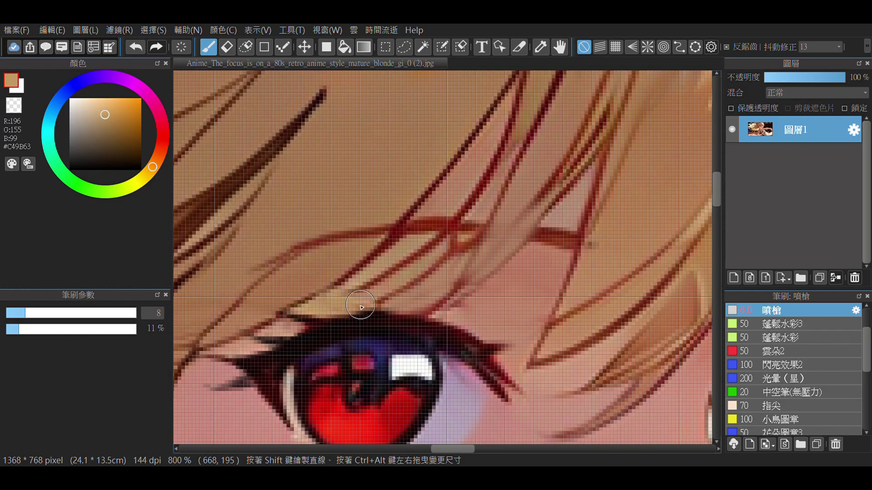
scroll(343, 341, up, 2)
scroll(404, 253, down, 2)
alt+click(404, 253)
alt+click(311, 313)
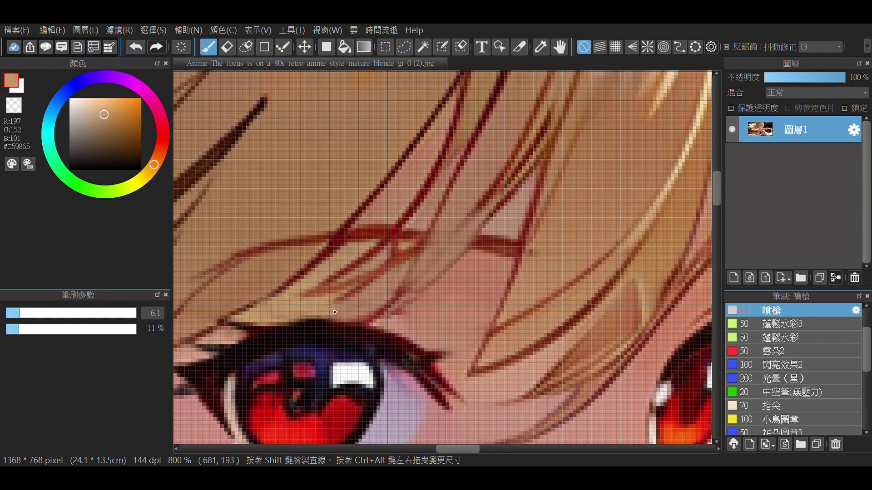
Reshape the strands over the left eyebrow into a pointed lock with sampled hair brown #A4744C
scroll(425, 291, up, 1)
alt+click(415, 241)
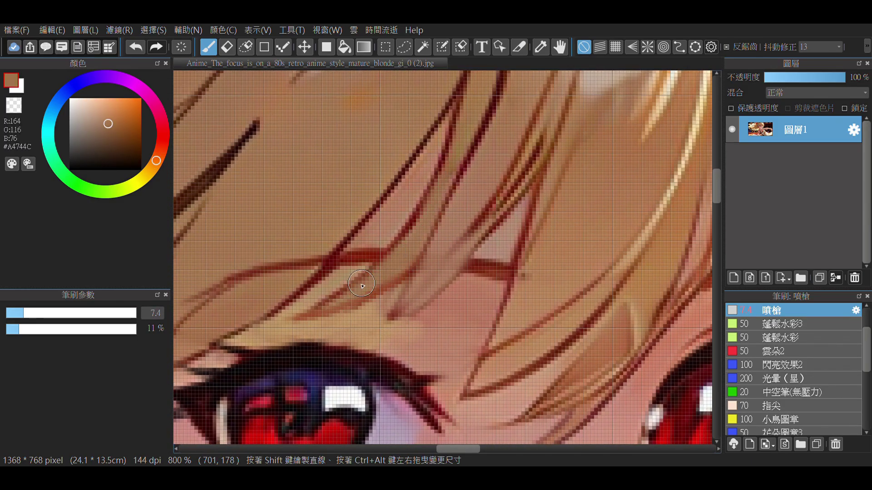
scroll(413, 237, up, 2)
scroll(412, 237, right, 2)
Redraw the outlines of the bangs over the left eyebrow with sampled dark red #4A0600 and a thin brush
alt+click(418, 239)
scroll(362, 313, down, 1)
scroll(361, 304, left, 1)
alt+click(360, 294)
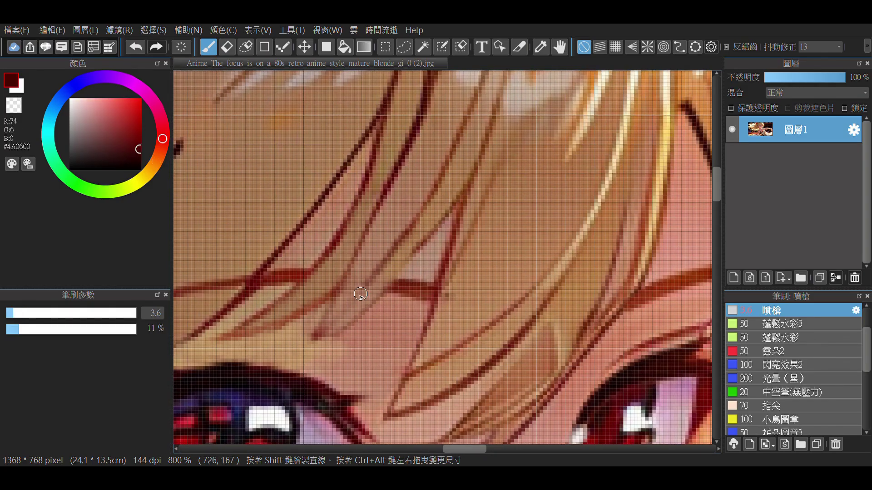
scroll(334, 304, down, 5)
scroll(388, 212, up, 4)
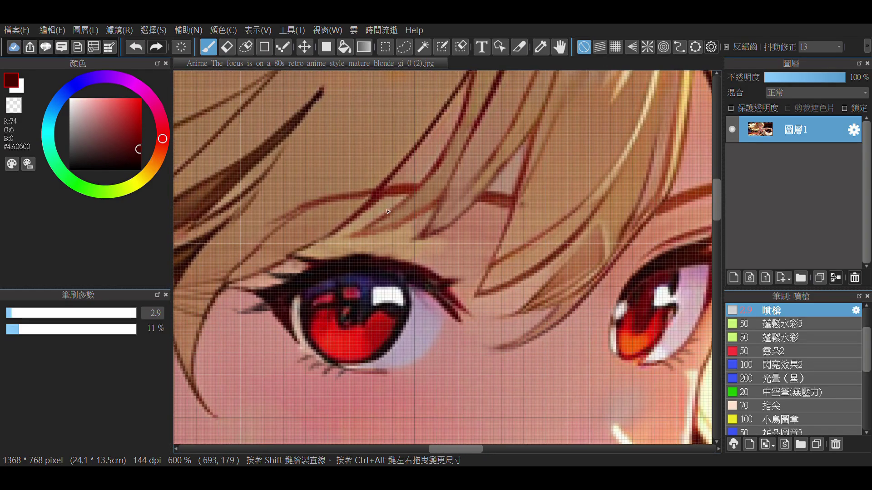
scroll(439, 209, down, 3)
Rework the hair lock beside the right eyebrow with #8F5024 and soften the left eyebrow using hair brown #A4744E
alt+click(632, 218)
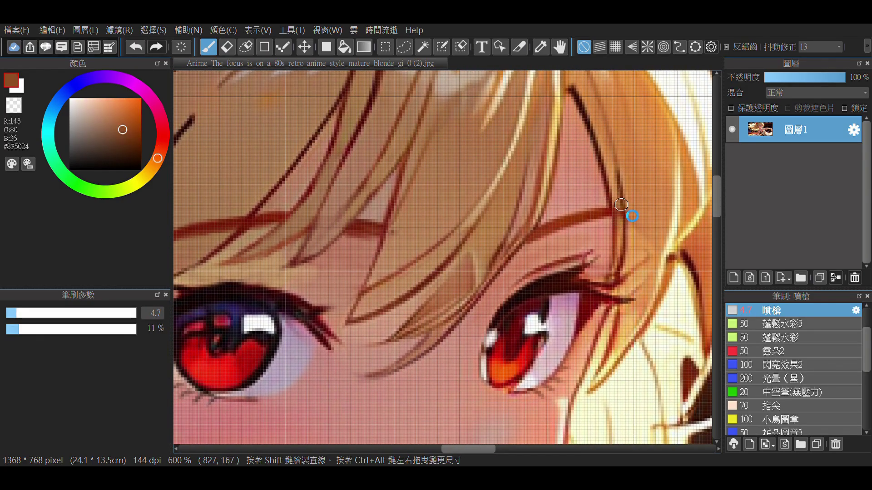
scroll(471, 208, up, 3)
alt+click(450, 199)
scroll(436, 197, left, 1)
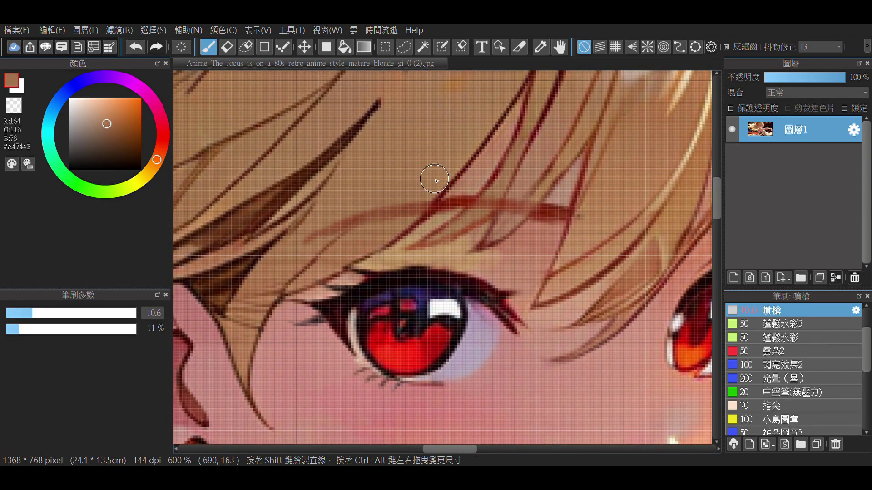
Darken the left eye's pupil with #0F0B0B and repaint its square highlight as a round white one
scroll(360, 224, up, 4)
alt+click(336, 245)
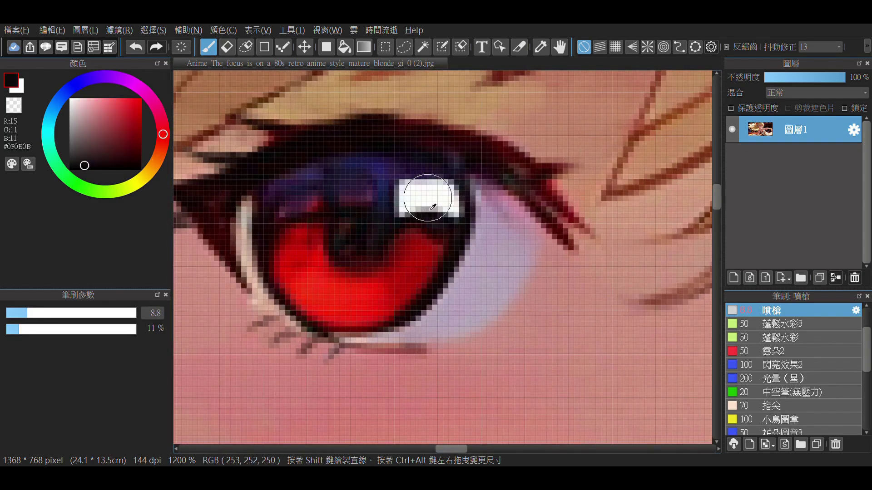
alt+click(410, 198)
scroll(414, 193, down, 2)
scroll(439, 259, right, 5)
Choose light pink #FFA5A5 and paint a soft glow in the lower part of the irises
click(158, 157)
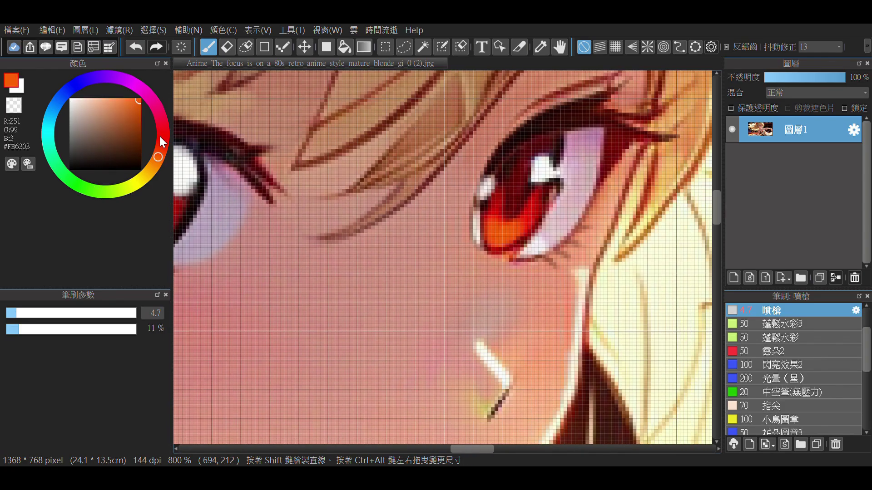
scroll(506, 233, down, 3)
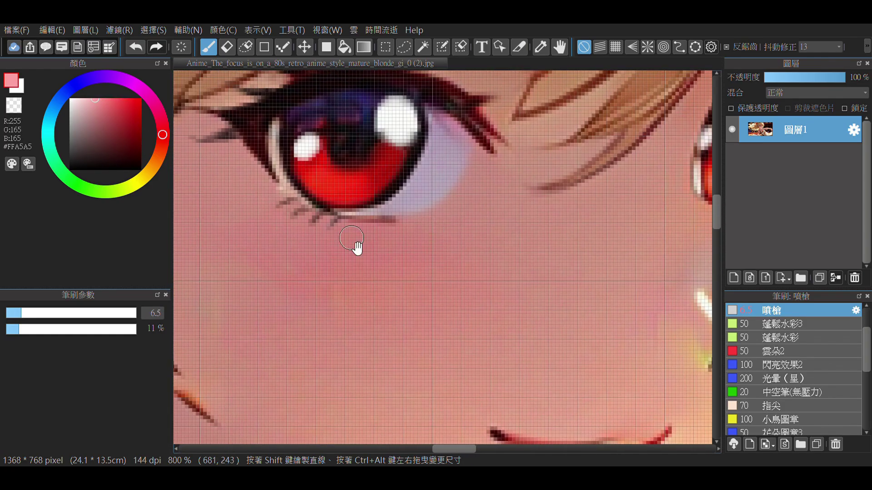
scroll(344, 199, up, 3)
scroll(357, 201, down, 3)
scroll(305, 308, up, 3)
scroll(345, 292, up, 1)
alt+click(344, 292)
Refine the inner-corner lashes of the left eye with skin tone #C8887F and dark red #460B0A
scroll(431, 204, right, 3)
alt+click(472, 218)
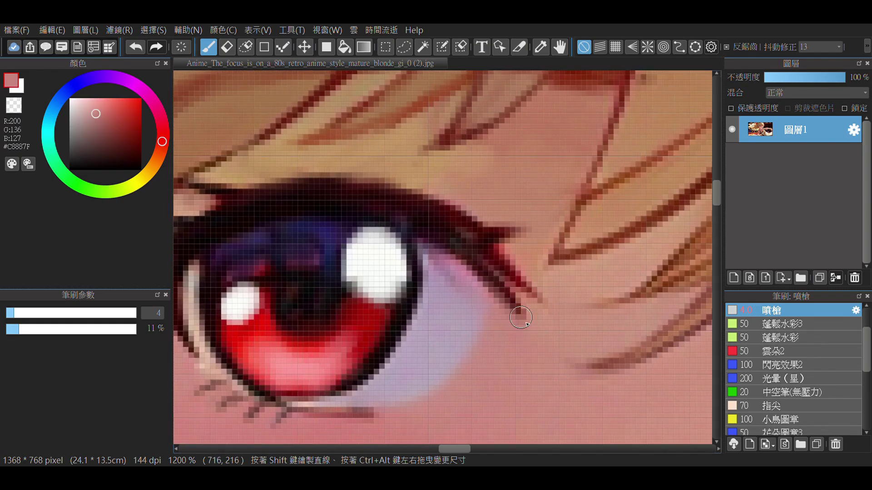
scroll(489, 244, up, 1)
scroll(484, 253, down, 2)
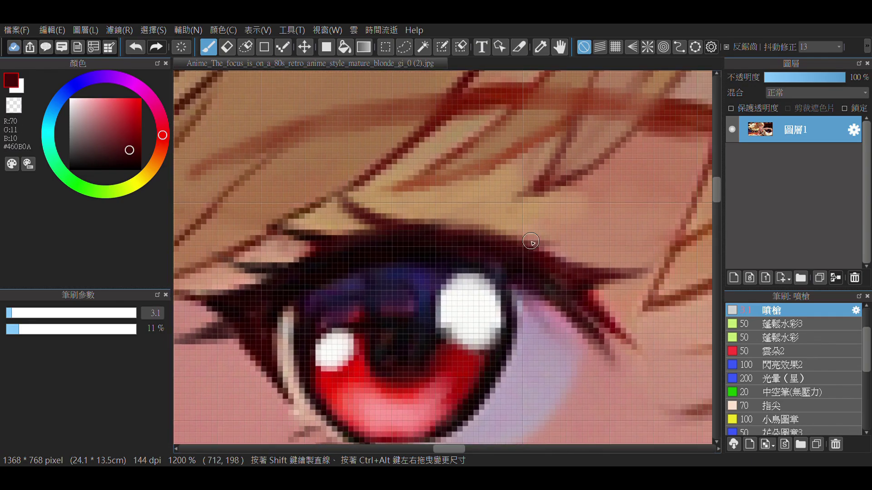
Paint over the upper edge of the teeth in the mouth with sampled skin tone #EBA48E
scroll(485, 233, down, 5)
scroll(432, 243, up, 5)
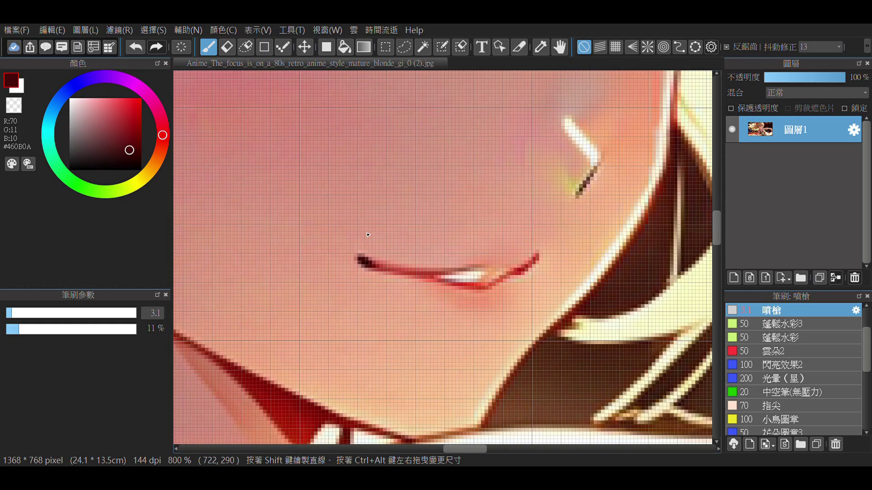
alt+click(432, 243)
scroll(452, 243, down, 3)
scroll(453, 244, up, 5)
alt+click(505, 197)
drag(505, 197, 536, 209)
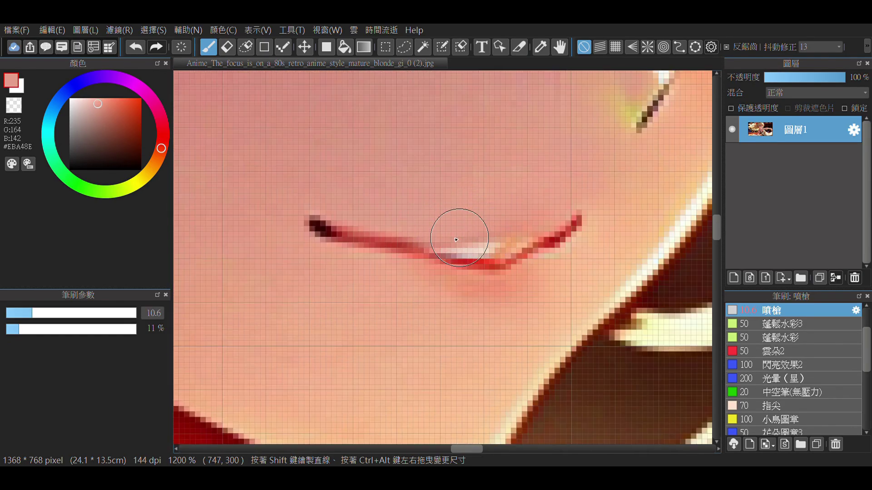
Cover the rest of the mouth opening with sampled skin tone #FDB68C to leave a closed smile line
alt+click(487, 232)
scroll(487, 231, down, 3)
drag(487, 231, 538, 262)
scroll(538, 262, up, 2)
scroll(454, 253, down, 6)
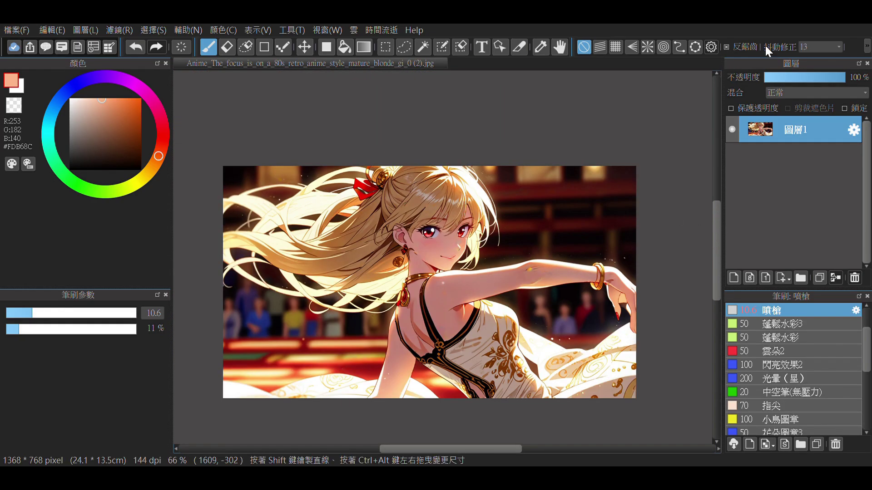
Clean up the pupil and dark upper iris of the right eye with sampled tones #3E1324 and #670202
scroll(545, 243, up, 8)
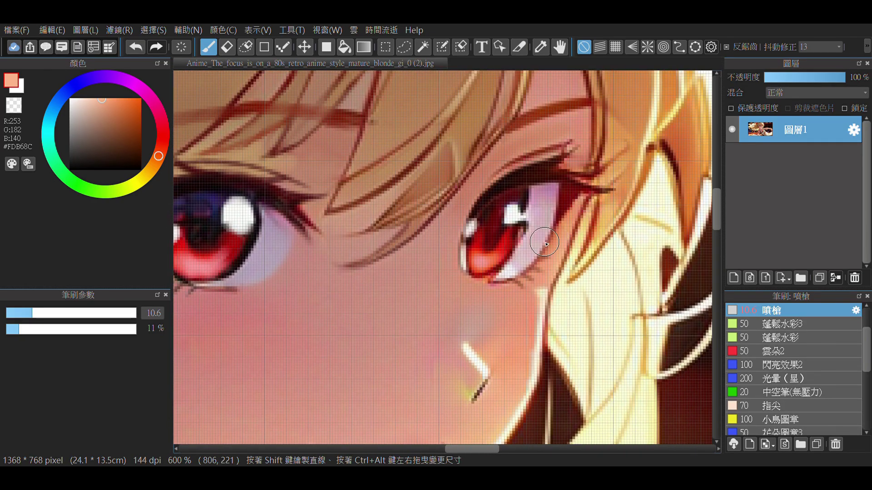
scroll(546, 244, up, 3)
alt+click(501, 205)
scroll(468, 316, up, 2)
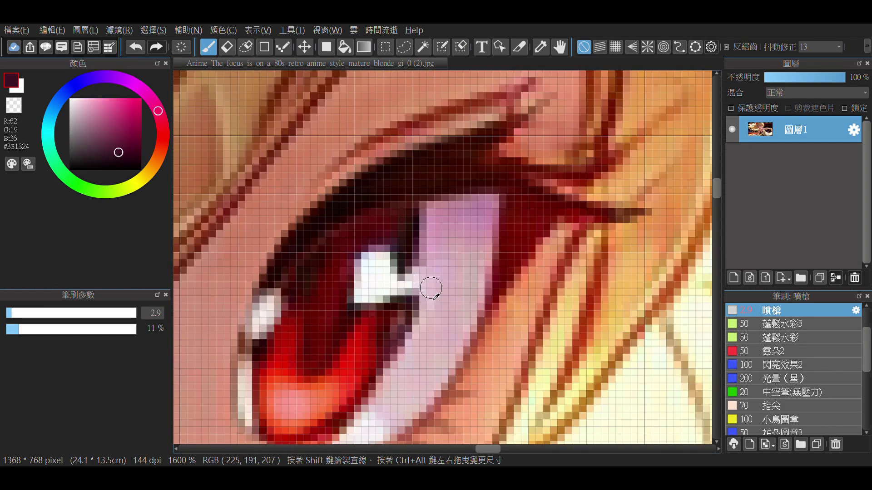
scroll(404, 245, down, 1)
alt+click(395, 280)
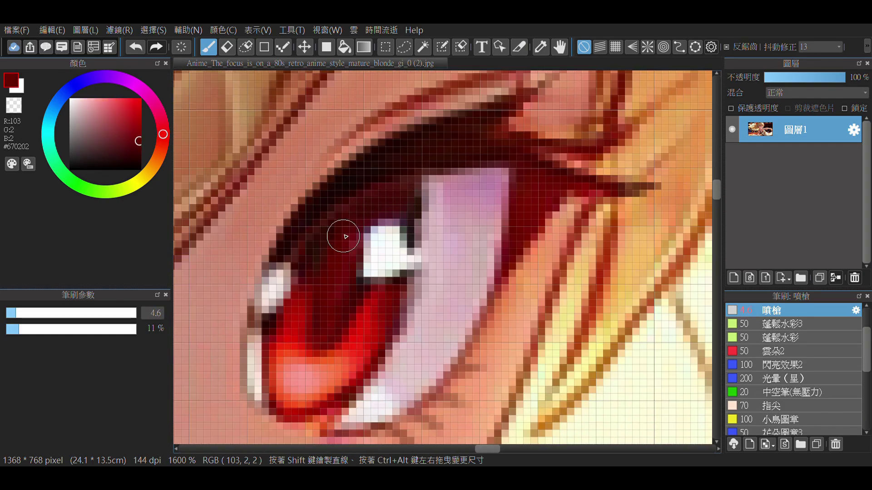
scroll(346, 236, down, 2)
scroll(415, 328, up, 2)
Soften the glow in the right eye's lower iris with sampled pink #FC9280
alt+click(414, 328)
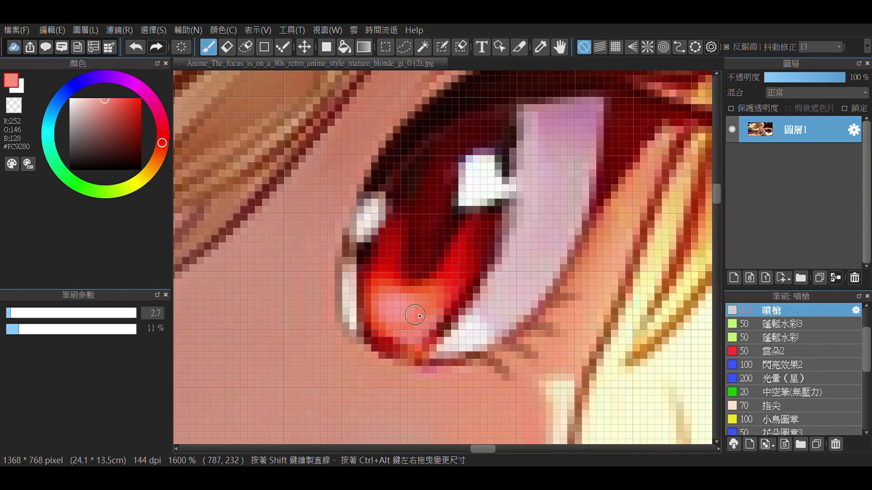
scroll(415, 315, down, 6)
scroll(435, 223, up, 1)
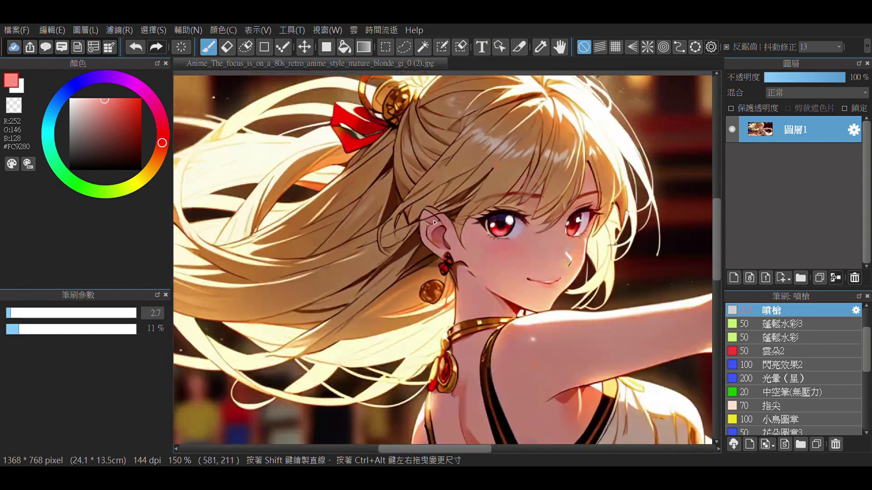
Shade the upper inner fold of the ear and smooth its outlines with sampled tones #B86861 and #B08177
scroll(435, 223, up, 3)
alt+click(486, 237)
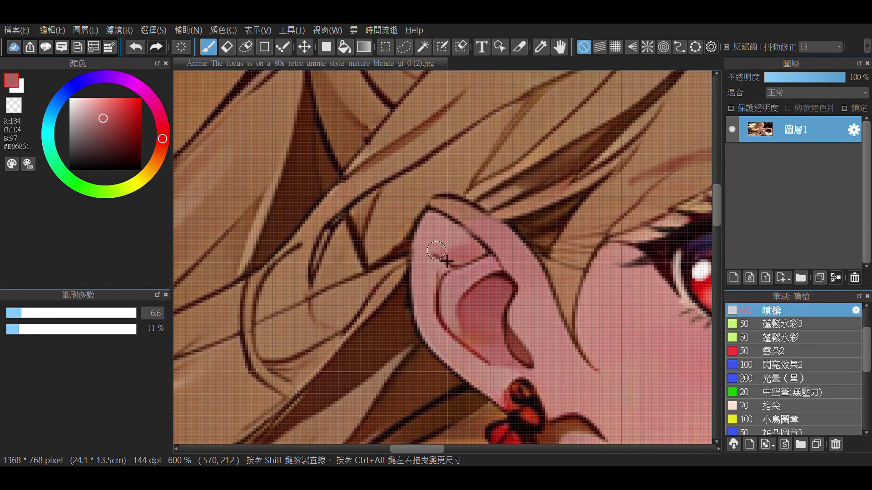
drag(436, 251, 447, 251)
drag(436, 273, 445, 231)
alt+click(445, 231)
scroll(462, 226, down, 1)
scroll(469, 234, up, 1)
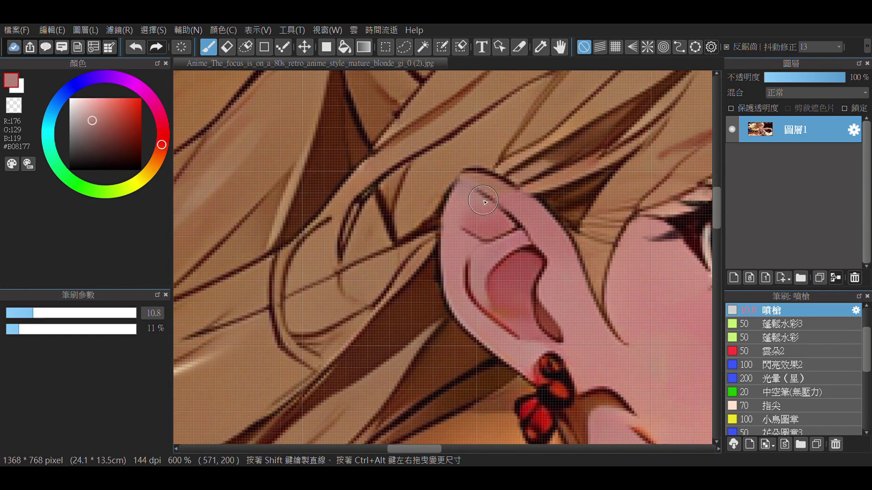
drag(412, 205, 478, 245)
Retouch the looping hair strands beside the ear with sampled hair tones and dark brown #2E1413
alt+click(478, 245)
mouse_move(425, 232)
mouse_down()
mouse_move(452, 265)
mouse_move(413, 285)
mouse_move(364, 213)
mouse_up()
alt+click(364, 213)
mouse_move(364, 213)
mouse_down()
mouse_move(350, 213)
mouse_move(347, 191)
mouse_up()
alt+click(312, 247)
drag(347, 235, 348, 176)
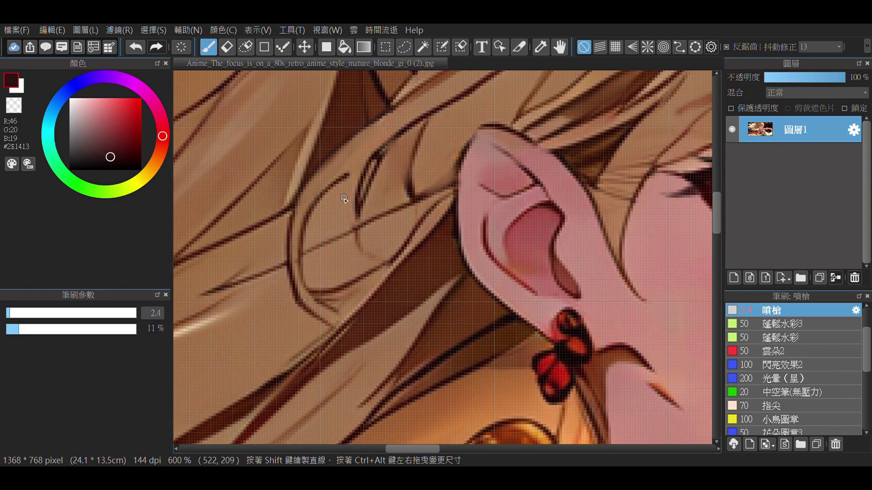
Fade the lower ends of the looping strands into the hair and taper their lines with dark brown #3A1208
alt+click(361, 236)
drag(361, 235, 371, 236)
mouse_move(420, 147)
mouse_down()
mouse_move(352, 242)
mouse_move(415, 95)
mouse_up()
alt+click(380, 225)
drag(379, 238, 301, 209)
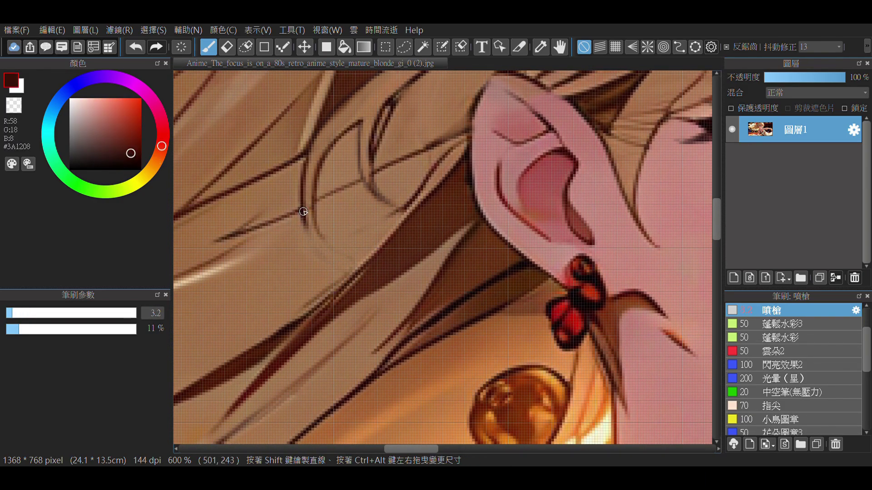
Extend the pale hair highlight below the looping strands with sampled tone #E7C298
drag(386, 224, 353, 240)
alt+click(353, 240)
drag(433, 150, 590, 93)
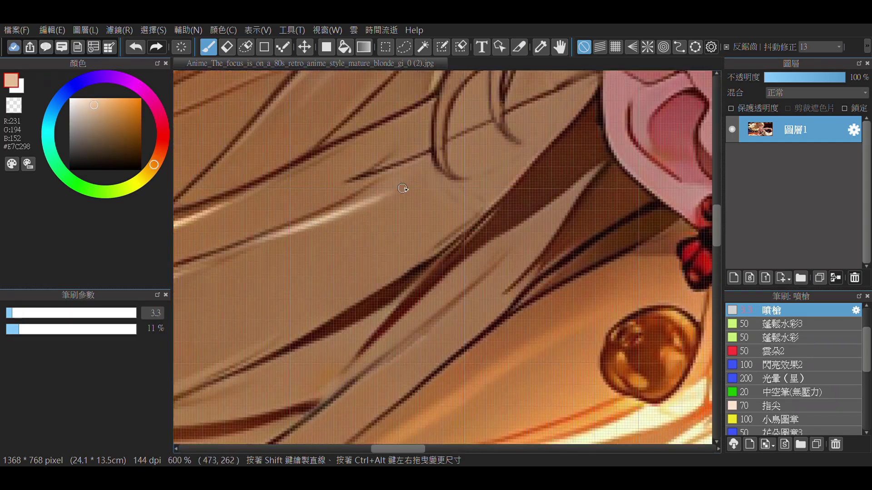
scroll(403, 188, down, 4)
Cover the remaining white sliver of teeth above the lip line with a sampled skin tone
scroll(418, 305, up, 5)
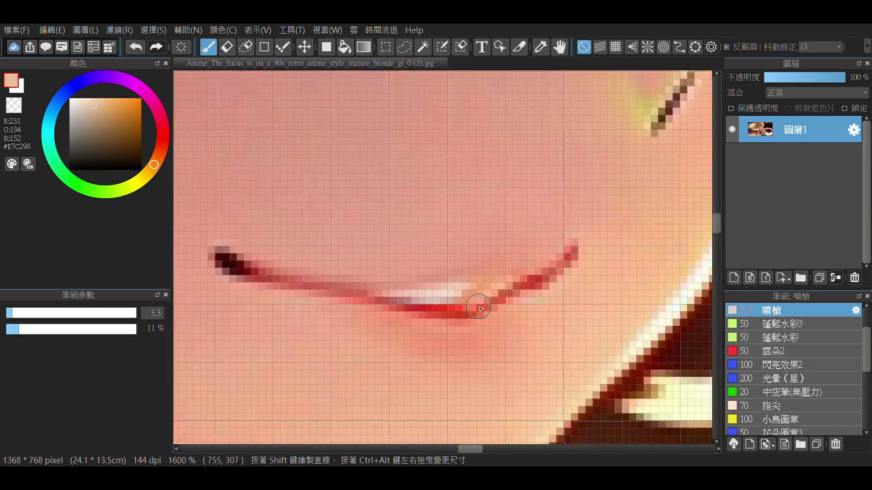
scroll(504, 239, down, 1)
alt+click(504, 239)
mouse_move(449, 260)
mouse_down()
mouse_move(486, 258)
mouse_move(513, 247)
mouse_up()
scroll(486, 268, down, 6)
scroll(477, 306, up, 4)
scroll(466, 220, up, 3)
Shade the lips around the mouth line with sampled #F29671 and add a small #FFDACF highlight on the lower lip
alt+click(411, 353)
drag(411, 352, 454, 348)
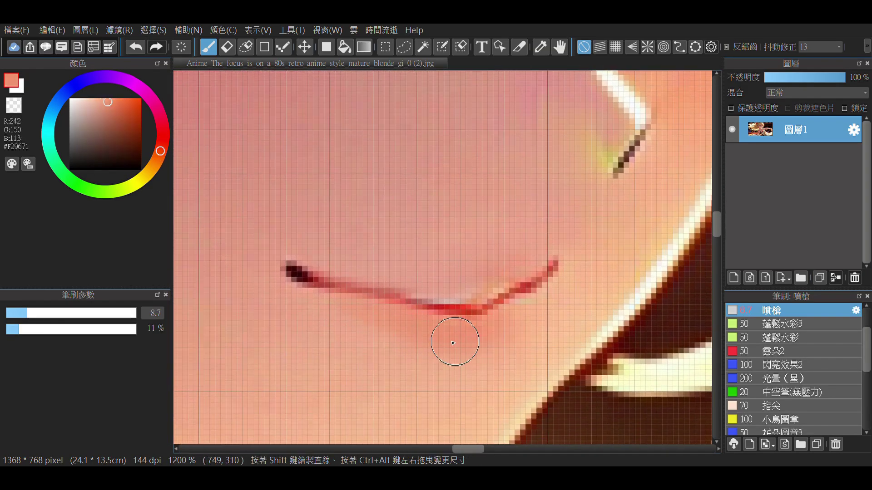
alt+click(448, 285)
drag(448, 285, 448, 288)
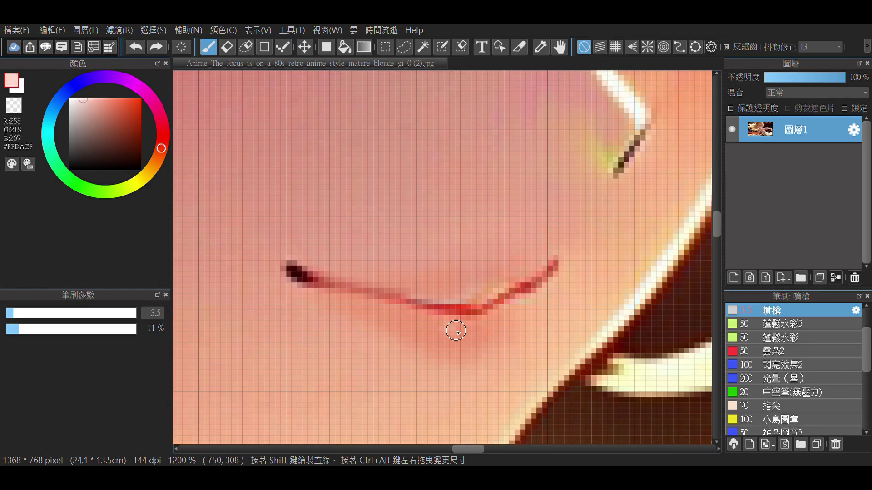
scroll(452, 276, down, 3)
scroll(452, 229, up, 3)
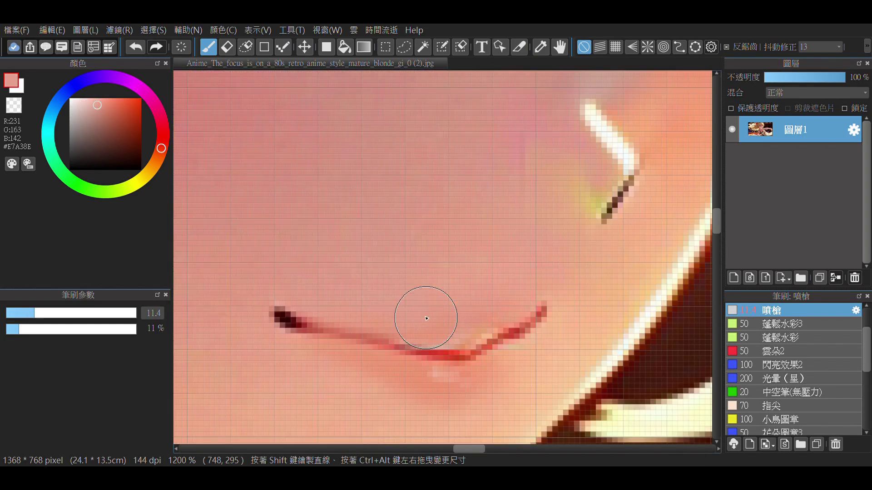
Soften the right half of the lip line with sampled skin tones, including #FFCBB4
alt+click(525, 364)
alt+click(512, 370)
scroll(522, 327, down, 1)
scroll(525, 308, up, 1)
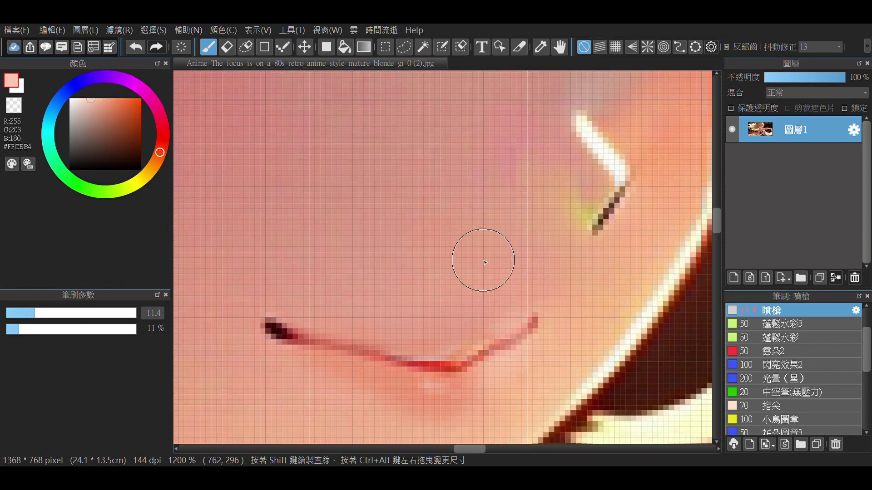
scroll(485, 263, down, 3)
scroll(437, 280, up, 1)
alt+click(437, 280)
drag(433, 280, 437, 280)
scroll(447, 312, up, 1)
Refine the middle of the lip line with sampled red #F74F31 and blend its edges with #EA9B81
alt+click(475, 310)
drag(478, 310, 474, 291)
alt+click(476, 291)
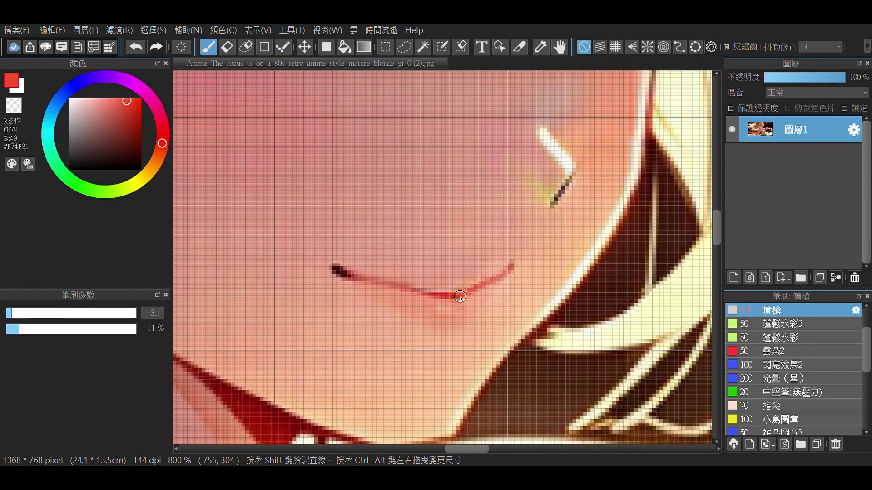
alt+click(460, 296)
scroll(397, 311, up, 1)
alt+click(467, 312)
scroll(530, 277, down, 2)
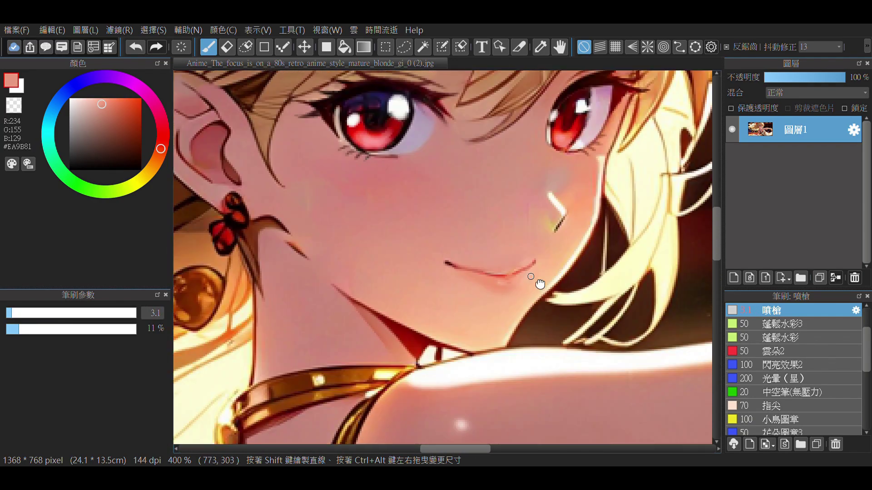
Smooth the skin around the mouth with sampled skin tones, including #E9A38A
scroll(531, 276, up, 2)
drag(531, 277, 461, 253)
alt+click(549, 200)
scroll(531, 244, down, 4)
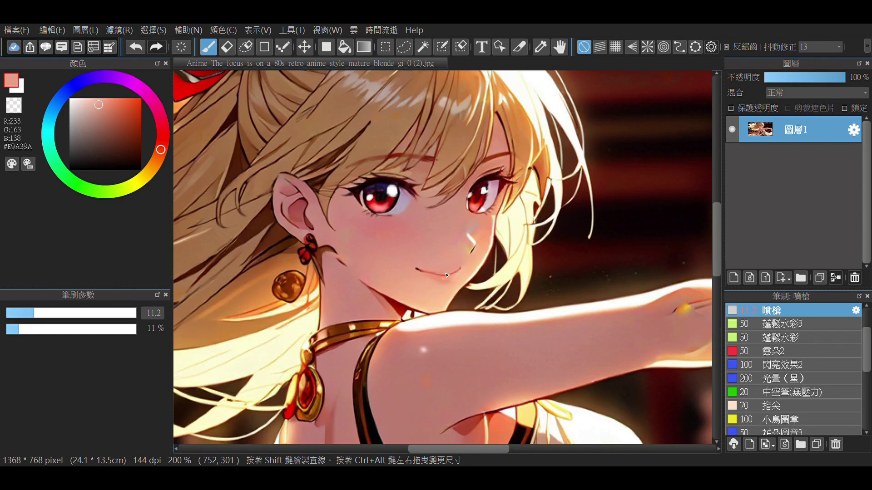
scroll(447, 275, up, 2)
alt+click(524, 311)
scroll(531, 327, down, 3)
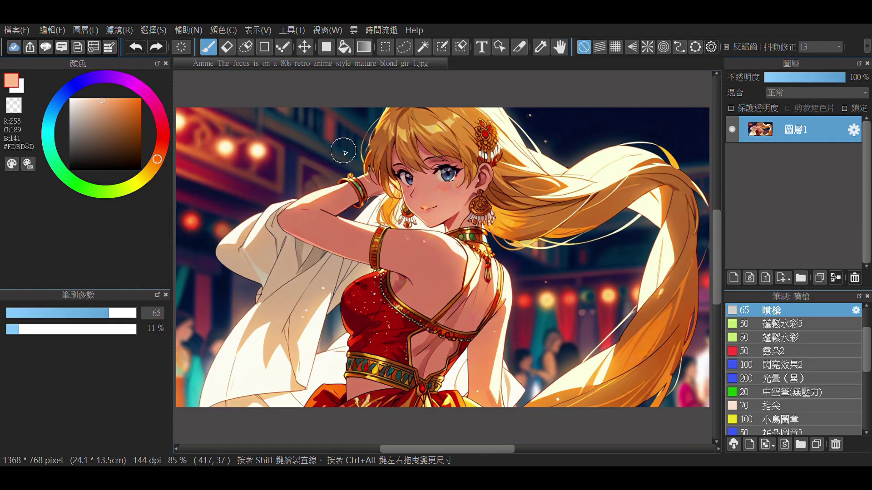
In the second illustration, retouch the upper iris of the right eye with sampled grey #75757D
scroll(422, 188, up, 3)
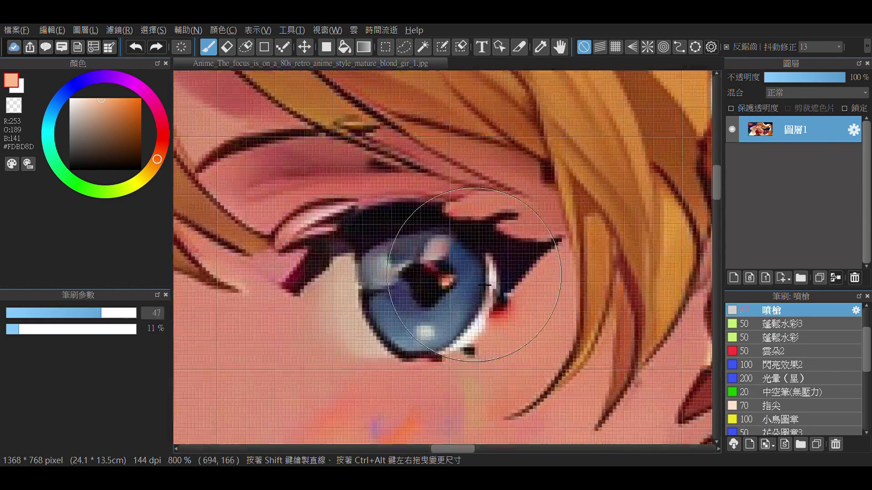
alt+click(495, 281)
alt+click(383, 275)
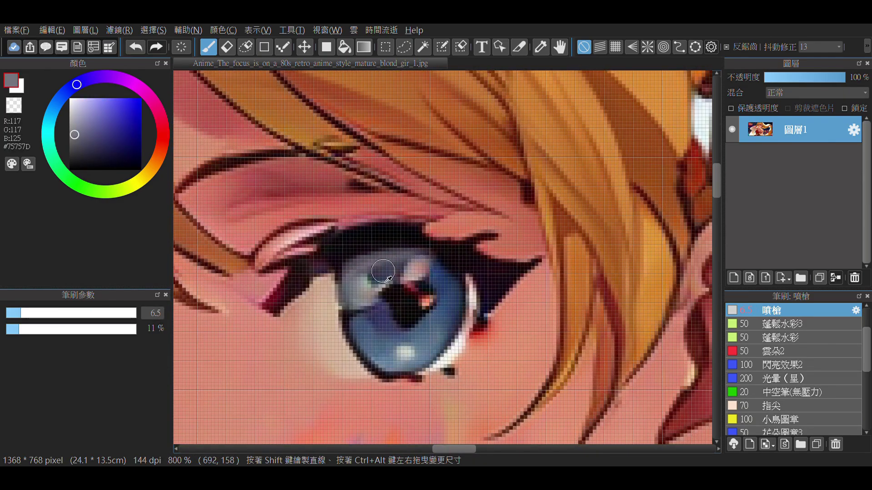
Extend and sharpen the outer upper lashes of the right eye with sampled near-black #11070F
alt+click(440, 259)
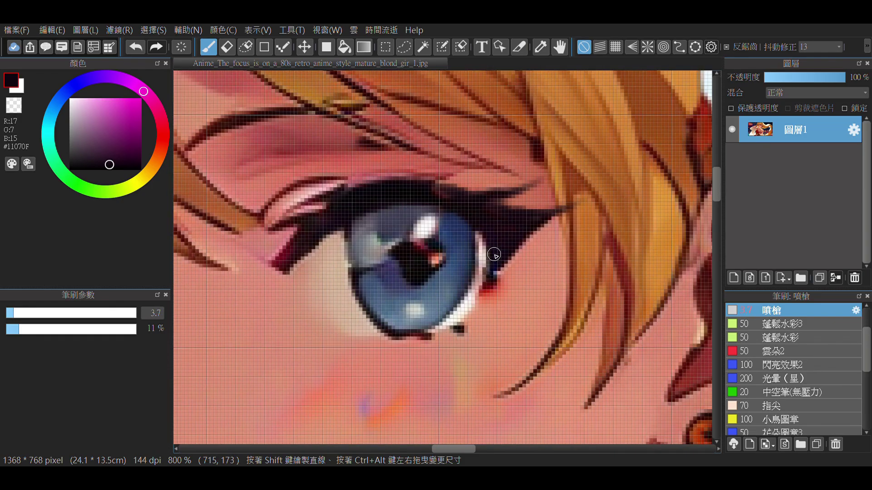
scroll(409, 245, down, 1)
alt+click(321, 256)
scroll(514, 282, down, 2)
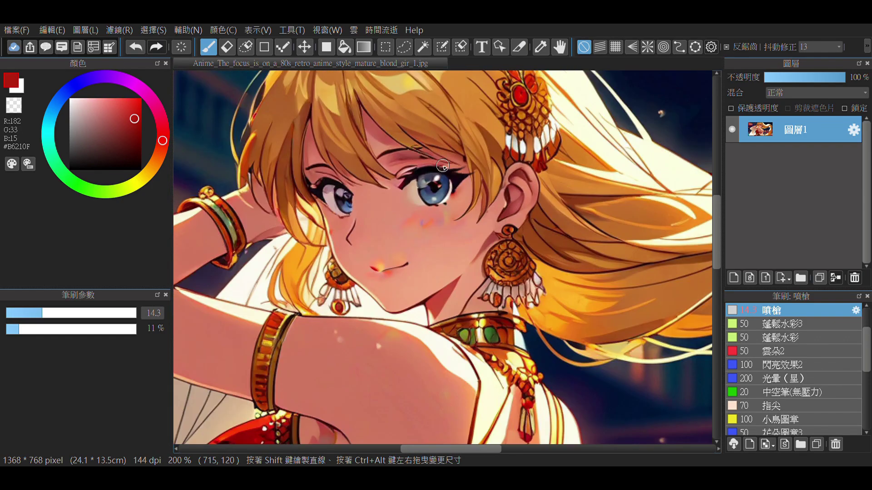
Define the lower lid and draw a small outer lower lash on the right eye with sampled #190B14
scroll(461, 315, up, 2)
alt+click(425, 293)
alt+click(396, 299)
drag(403, 272, 446, 274)
alt+click(378, 192)
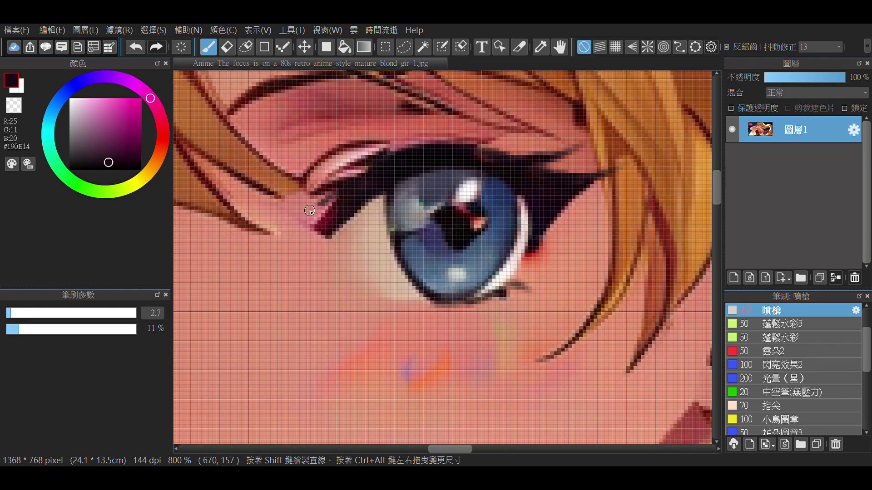
scroll(303, 244, down, 2)
scroll(428, 262, up, 2)
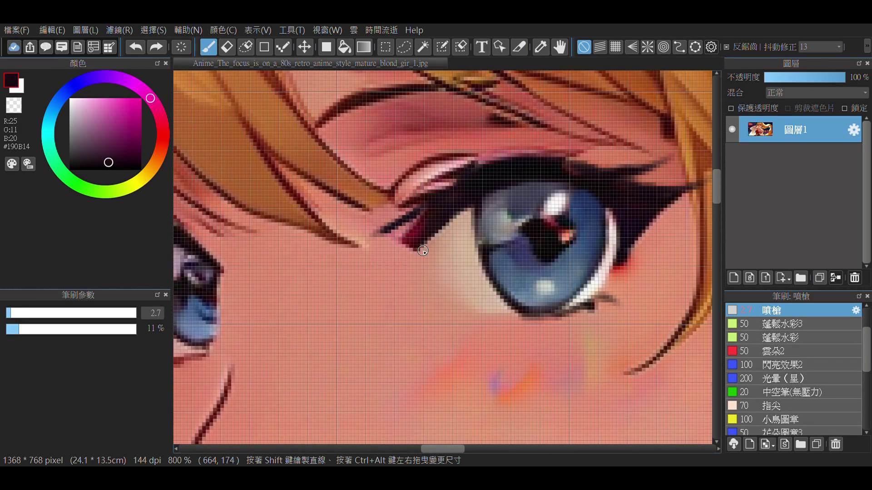
Taper the inner-corner lashes of the right eye and clean around them with sampled skin tone #D08575
alt+click(406, 241)
mouse_move(405, 241)
mouse_down()
mouse_move(422, 286)
mouse_move(395, 220)
mouse_up()
alt+click(354, 217)
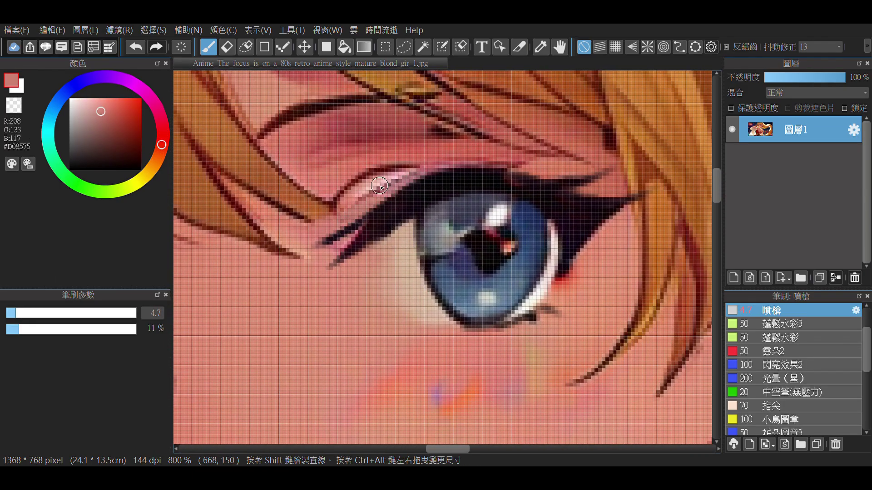
Paint over the pale patch on the right eyelid with sampled #E6A89B and refine the crease with dark red #580D08
scroll(343, 210, down, 3)
scroll(344, 210, up, 3)
scroll(319, 175, down, 2)
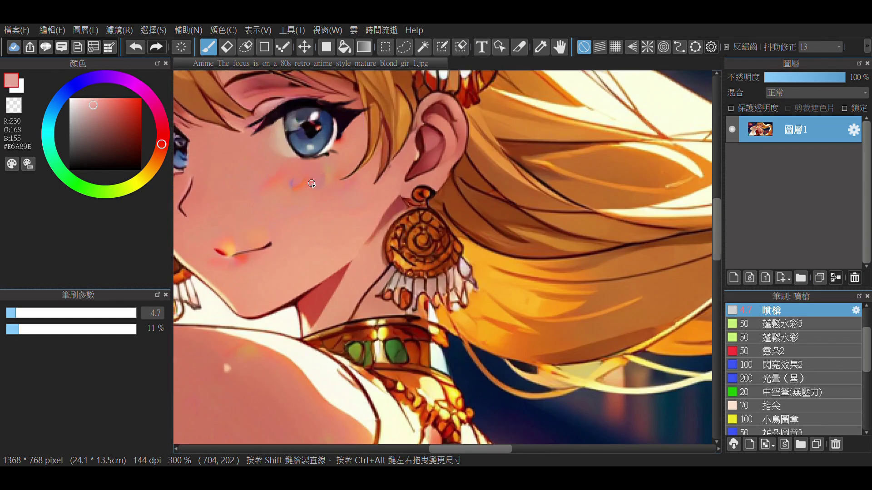
scroll(319, 175, up, 2)
alt+click(359, 244)
scroll(397, 226, down, 1)
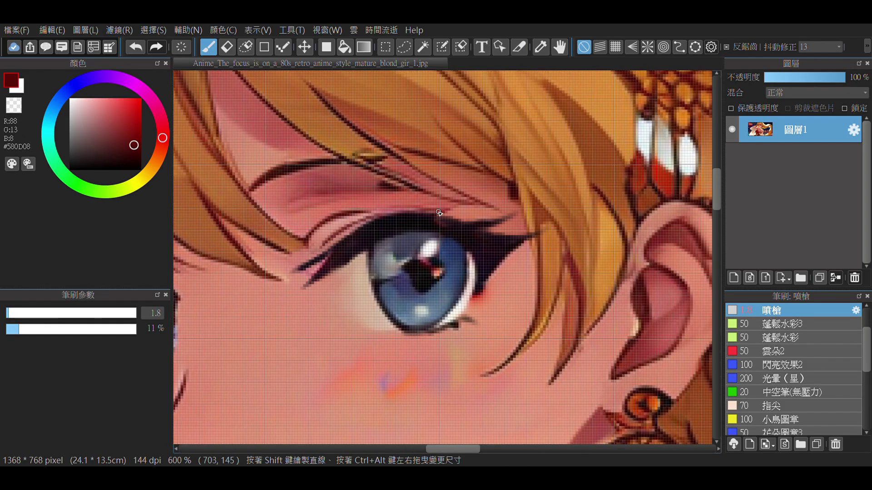
Add fine outer lashes to the right eye with #060307 and brighten its white and catchlight with #FBFAFA
scroll(432, 214, down, 4)
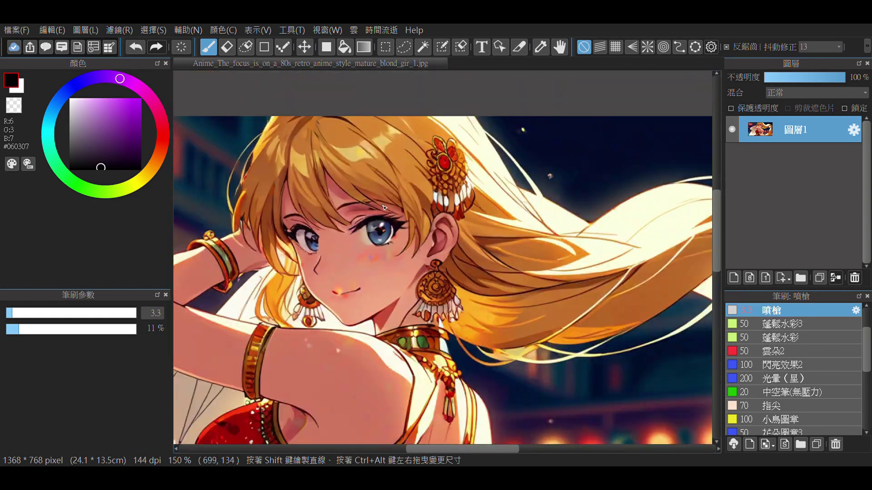
scroll(383, 207, up, 4)
alt+click(317, 239)
scroll(318, 239, down, 3)
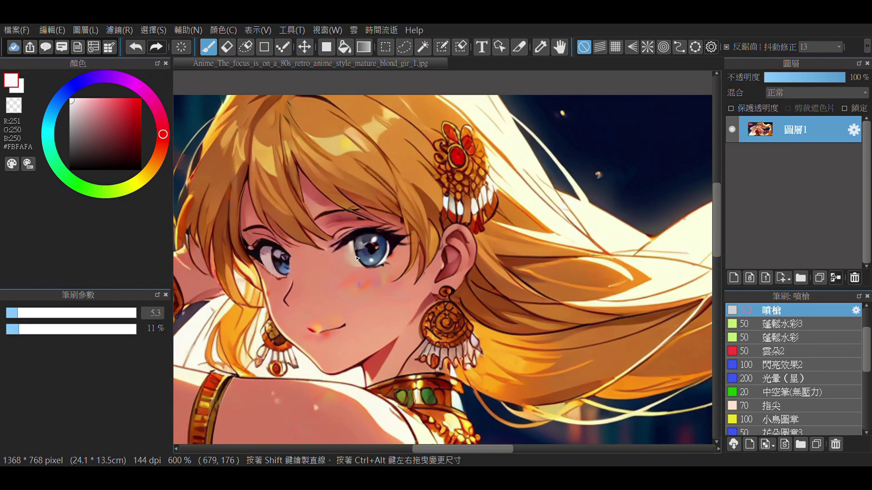
scroll(353, 210, up, 2)
scroll(421, 276, up, 2)
Blend the pale reflection in the right eye's upper iris with sampled grey-green #A1ABA3
alt+click(477, 234)
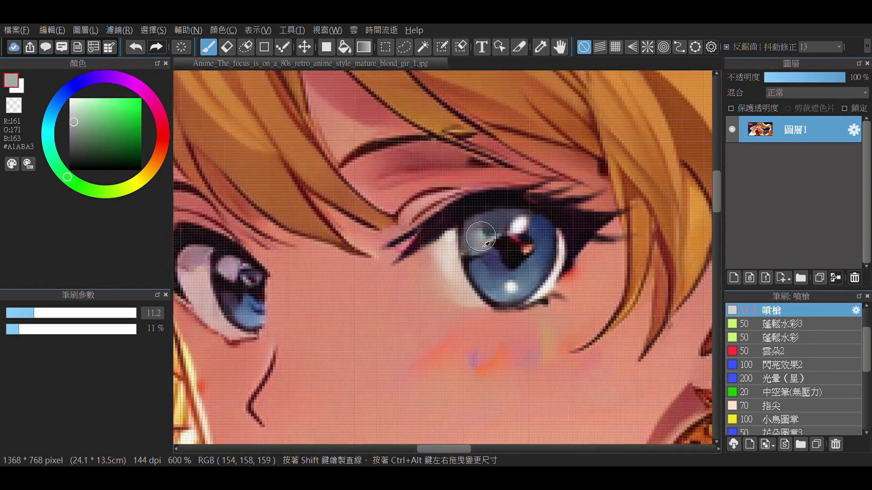
scroll(476, 234, down, 3)
scroll(372, 207, up, 4)
scroll(371, 207, down, 3)
scroll(406, 218, up, 3)
Paint white #FFFFFF catchlights in the upper and lower iris of the left eye
alt+click(406, 218)
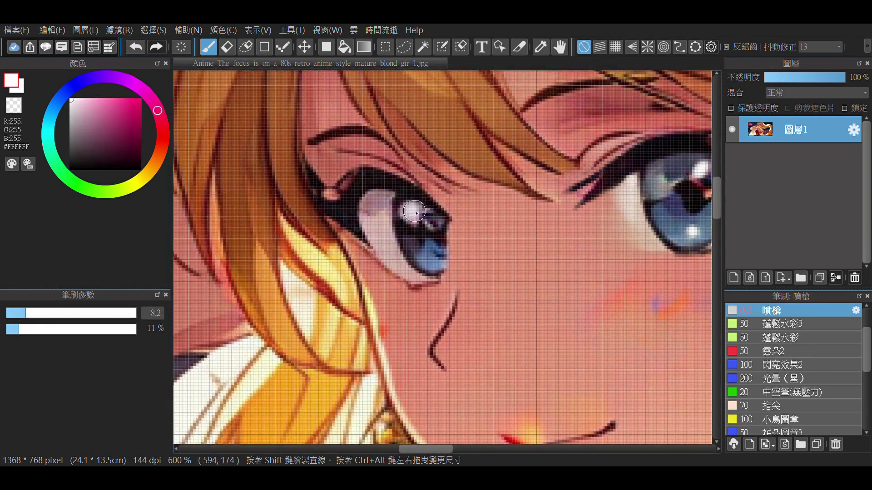
scroll(411, 216, down, 3)
scroll(357, 187, up, 4)
alt+click(357, 186)
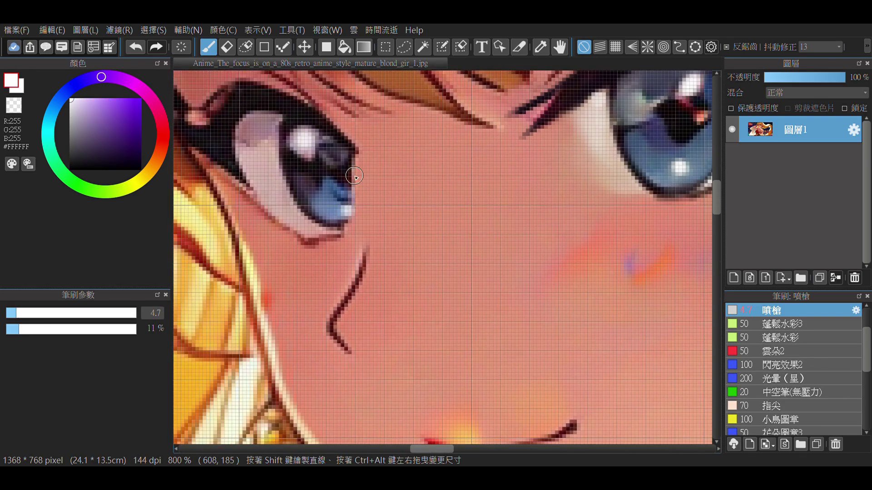
scroll(357, 187, down, 3)
Retouch the right eyebrow and the bang lines crossing it with sampled dark browns #5A1F0F and #3F0E0A
scroll(475, 193, up, 4)
alt+click(476, 193)
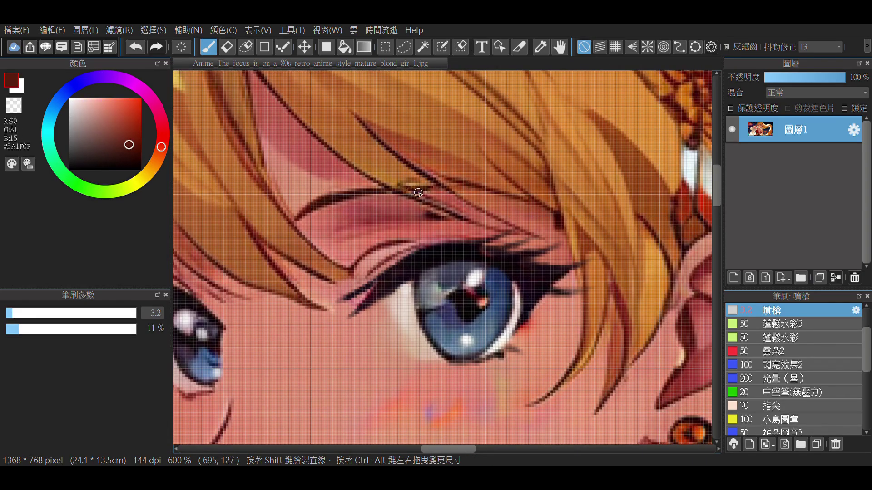
scroll(425, 188, down, 3)
scroll(391, 263, up, 4)
alt+click(392, 264)
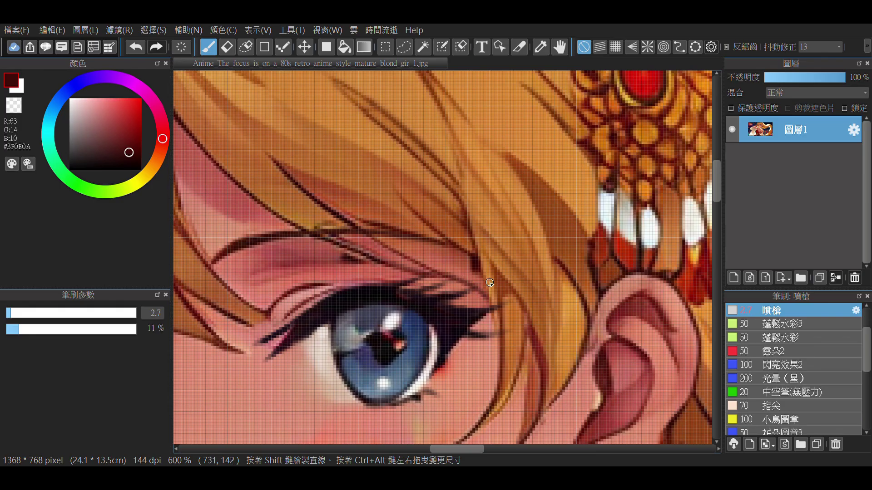
Retouch the hair strands and their lines beside the right eye's outer corner with sampled brown #B05526
scroll(445, 273, down, 3)
scroll(331, 182, up, 4)
alt+click(332, 183)
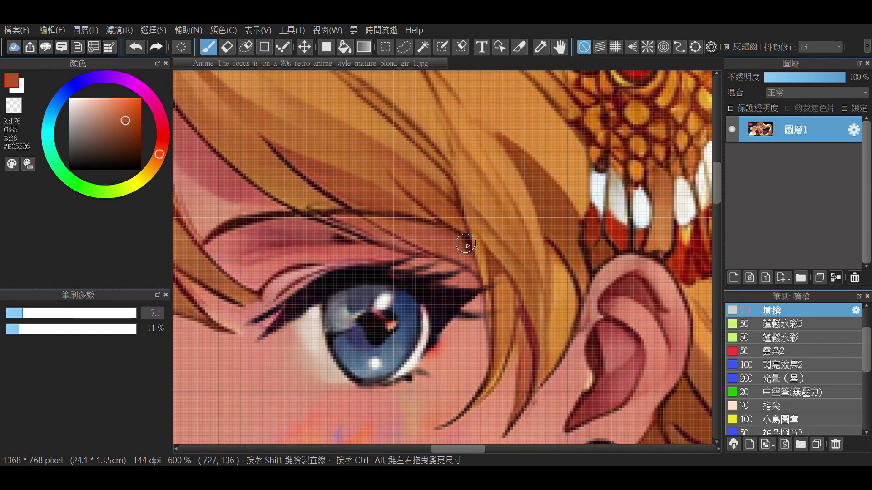
scroll(466, 244, down, 3)
scroll(469, 212, up, 4)
alt+click(469, 212)
scroll(493, 193, down, 2)
alt+click(525, 196)
alt+click(525, 196)
mouse_move(525, 196)
mouse_down()
mouse_move(459, 214)
mouse_move(464, 241)
mouse_up()
Rework the left eye's outer corner with sampled skin tone #C16951 and draw outer lashes in near-blacks #100A0C and #140B0E
scroll(330, 165, up, 4)
alt+click(330, 164)
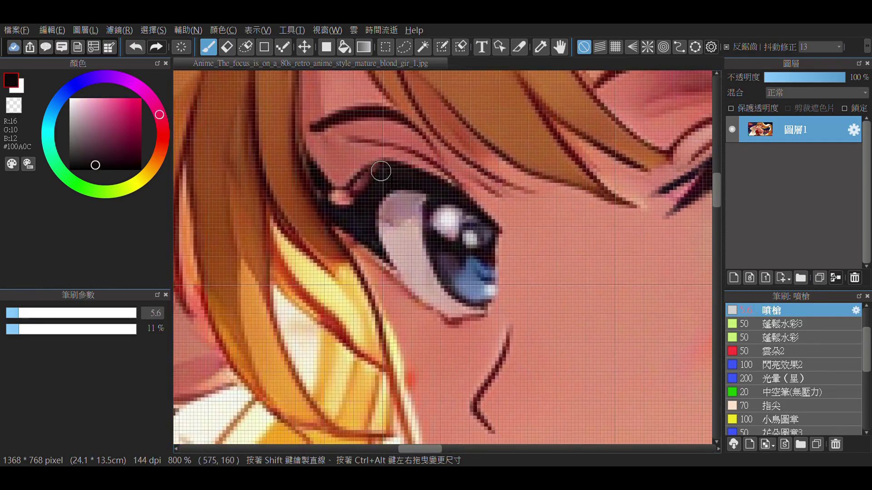
drag(358, 201, 397, 174)
alt+click(360, 150)
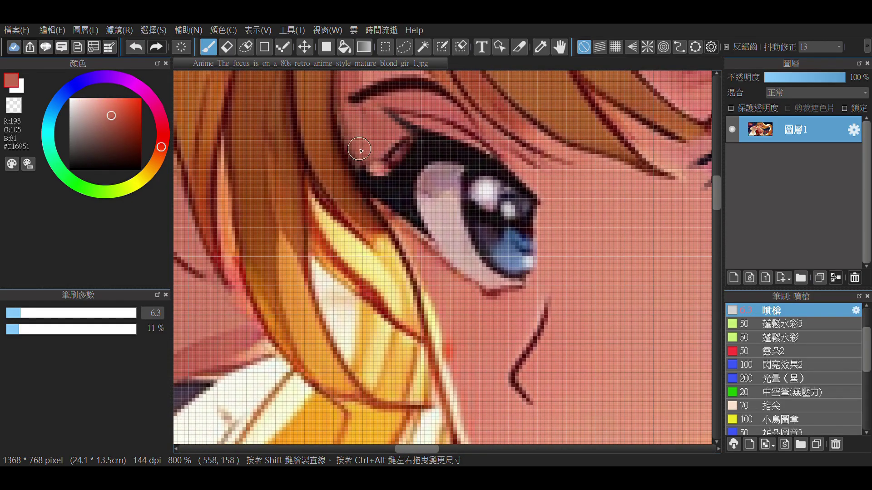
alt+click(382, 187)
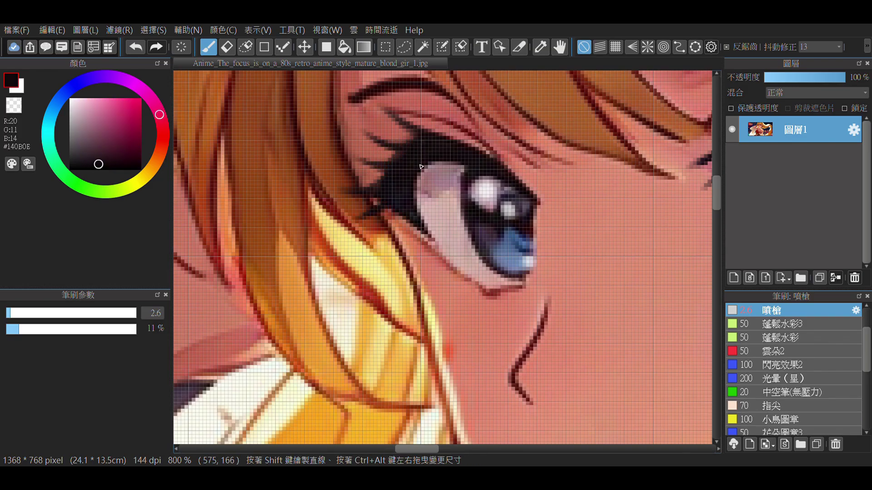
Refine the hair edges framing the left eyebrow with sampled #621702 and blend the adjoining skin with #D88871
scroll(389, 180, down, 2)
drag(384, 173, 291, 155)
alt+click(350, 166)
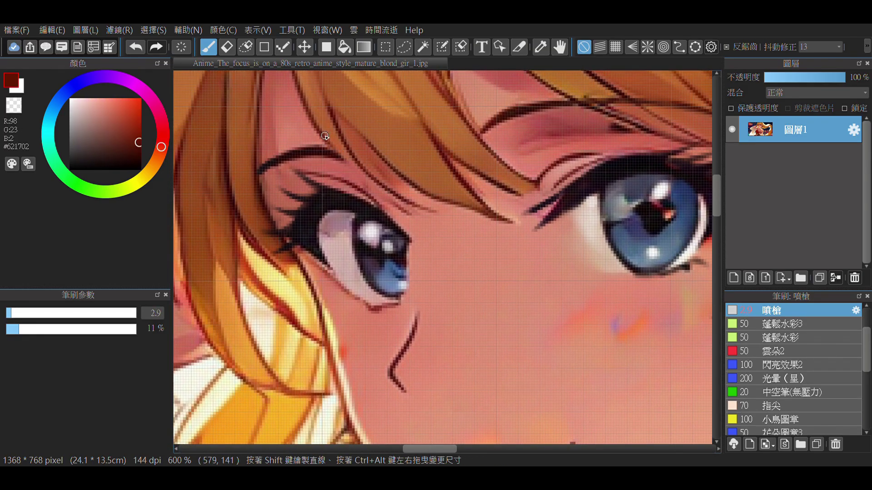
scroll(343, 159, down, 2)
alt+click(390, 172)
scroll(289, 223, up, 2)
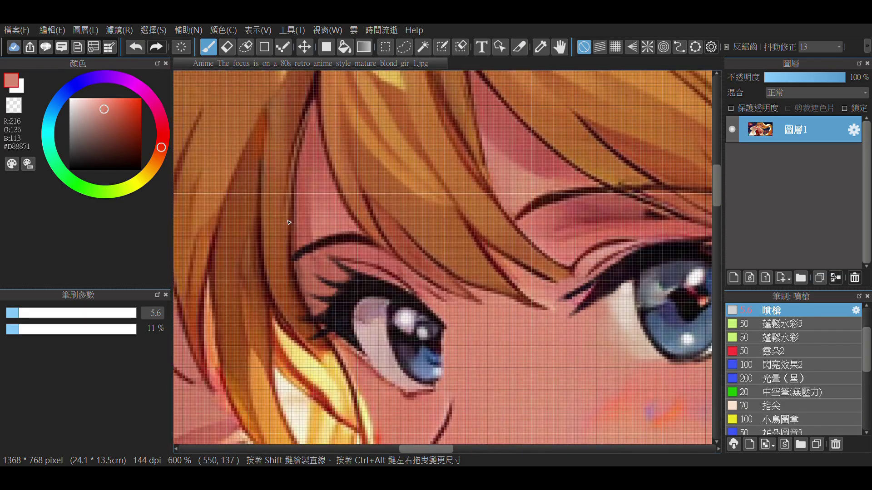
drag(289, 222, 340, 165)
Soften the mouth line and lips with sampled skin tone #E99978 and pale pink #FFE8E2
scroll(422, 224, up, 1)
alt+click(422, 225)
drag(409, 224, 422, 224)
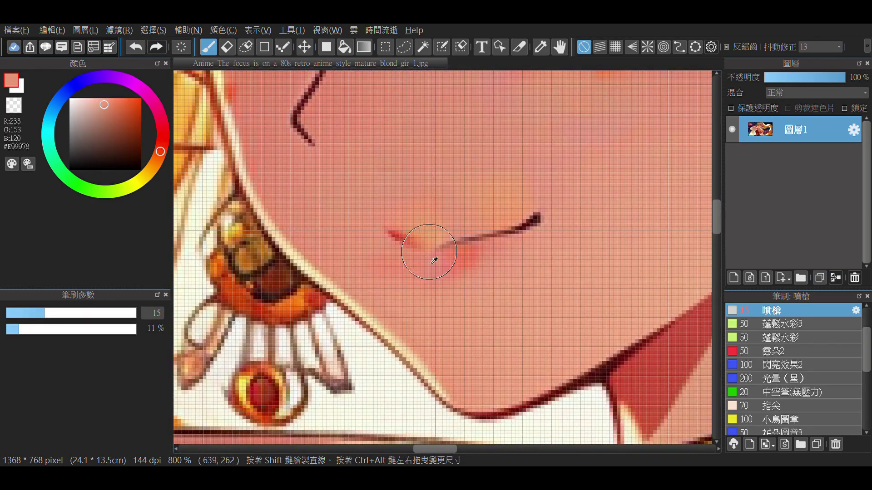
scroll(434, 255, down, 3)
scroll(479, 275, up, 3)
alt+click(480, 276)
alt+click(442, 336)
mouse_move(433, 336)
mouse_down()
mouse_move(447, 337)
mouse_move(448, 281)
mouse_up()
scroll(400, 203, down, 3)
scroll(364, 234, up, 3)
alt+click(418, 280)
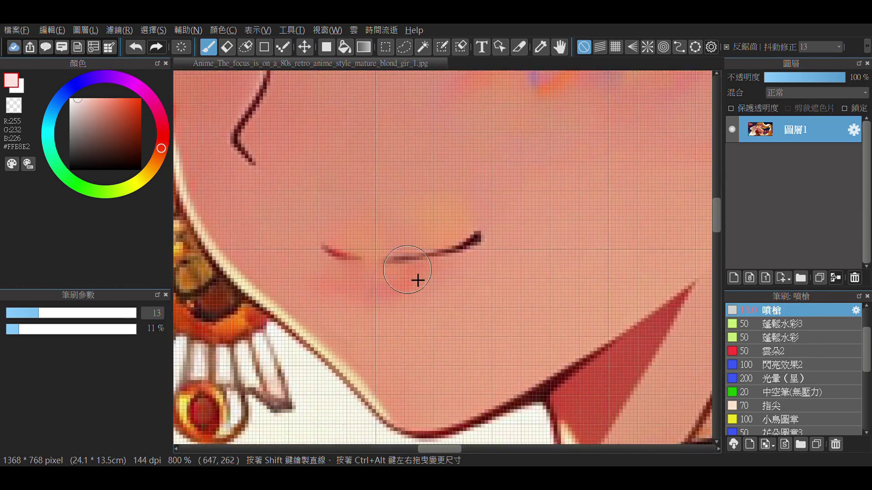
Scatter white #FFFFFF specks over the hair, night sky and dress with the 點畫2 brush at dot sizes 1 and 2
scroll(371, 242, down, 3)
drag(371, 241, 537, 177)
mouse_move(227, 254)
mouse_down()
mouse_move(389, 230)
mouse_move(516, 224)
mouse_move(331, 369)
mouse_move(408, 311)
mouse_move(568, 243)
mouse_move(536, 181)
mouse_move(403, 231)
mouse_move(332, 305)
mouse_up()
alt+click(389, 230)
scroll(333, 305, down, 2)
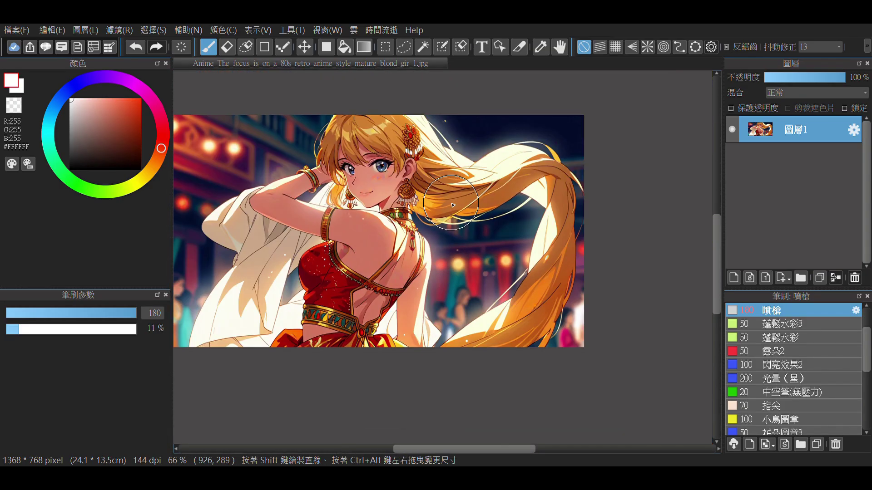
key(2)
scroll(308, 281, up, 2)
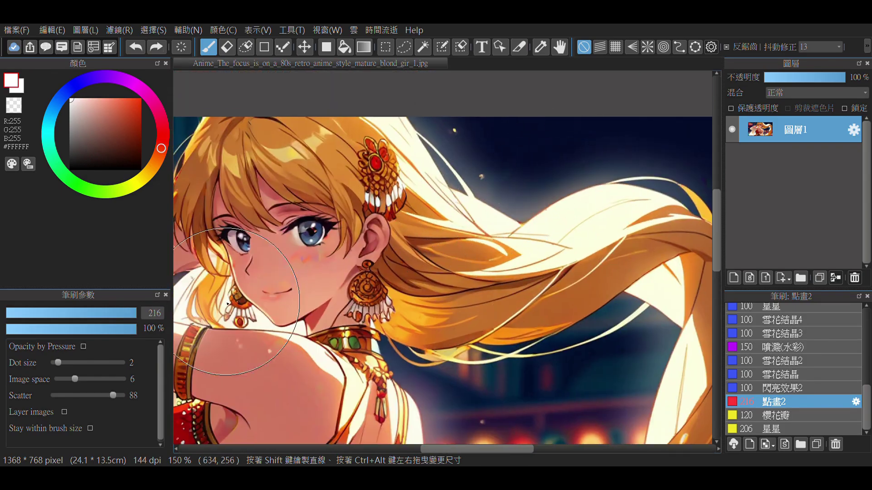
scroll(499, 193, up, 1)
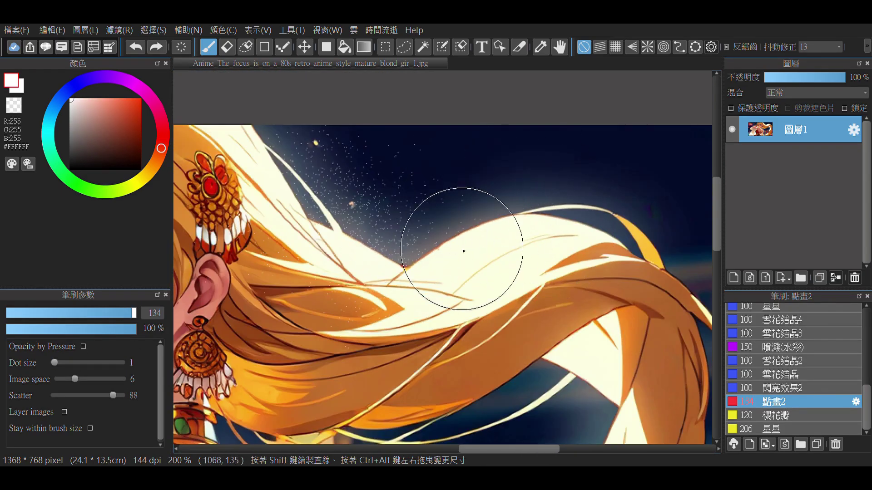
scroll(472, 206, down, 1)
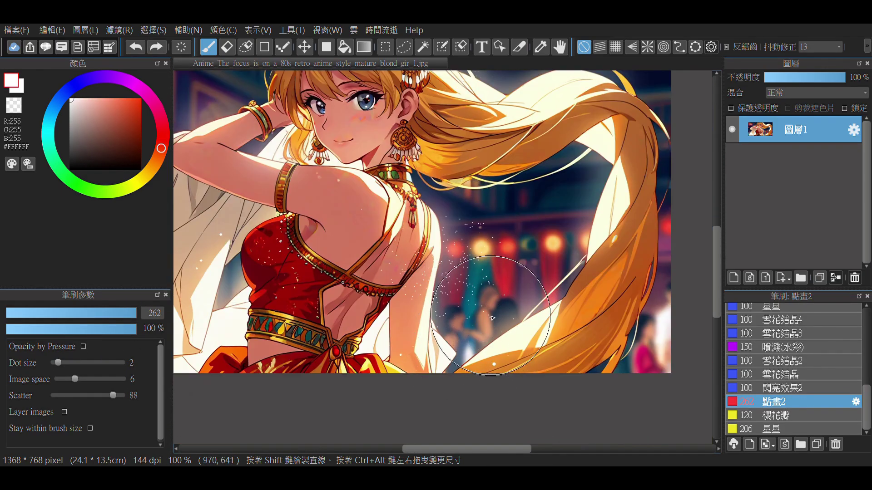
Try white #FFFFFF sparkles over the background with the 閃亮效果2 brush at size 261, and reselect the 噴槍 airbrush
key(1)
drag(77, 354, 82, 354)
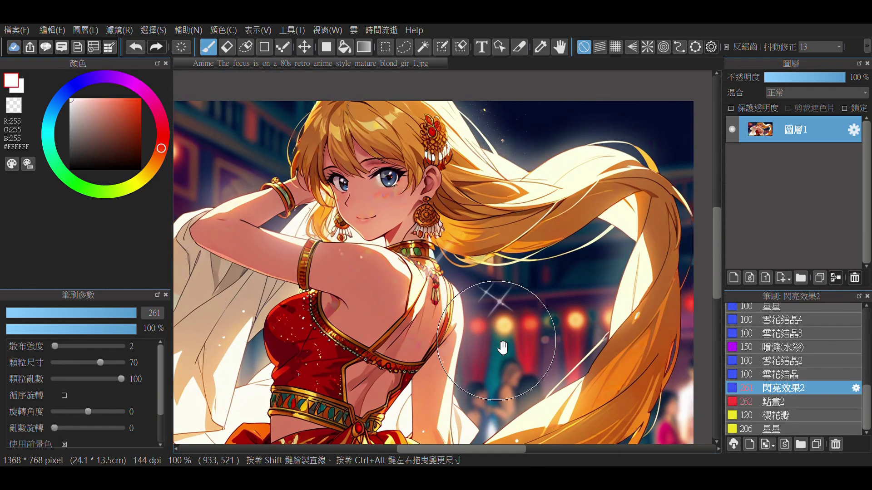
drag(503, 348, 533, 243)
scroll(110, 387, down, 3)
mouse_move(308, 343)
mouse_down()
mouse_move(467, 146)
mouse_move(463, 350)
mouse_up()
scroll(796, 340, up, 1)
scroll(795, 340, up, 4)
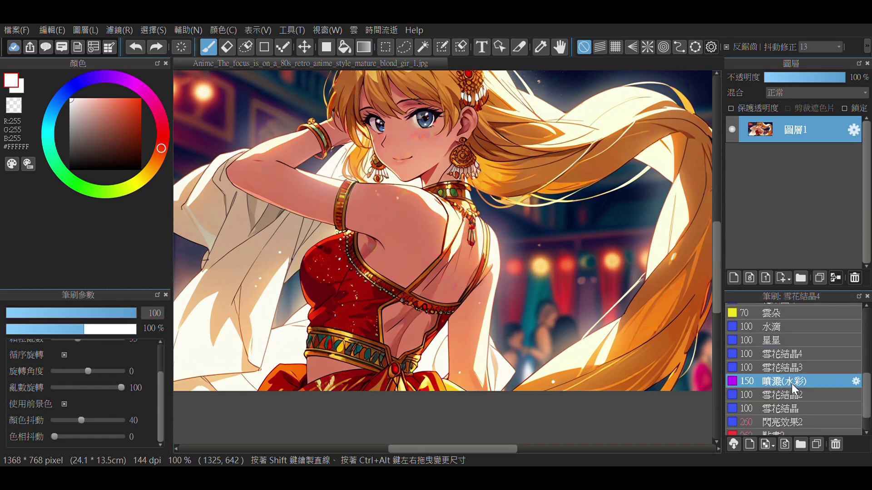
click(767, 333)
scroll(506, 207, up, 4)
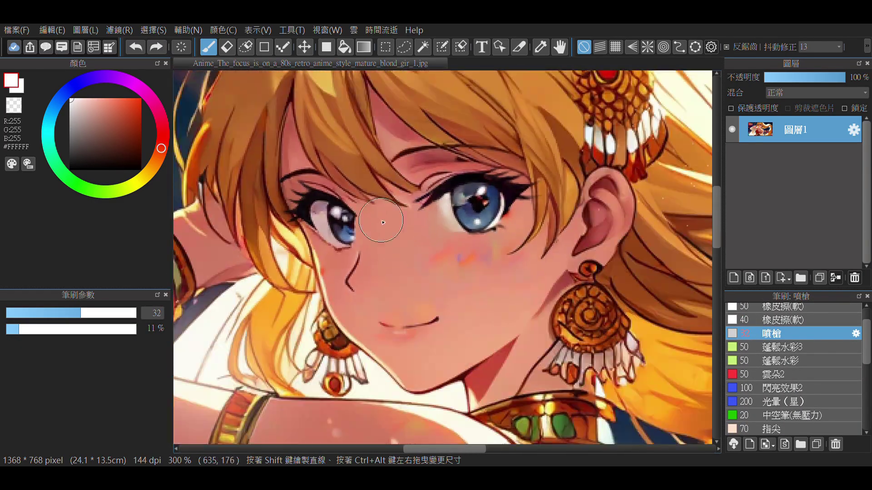
In the second illustration, darken the right eye's upper lid with #270D0C and draw lower lashes with #761407
scroll(383, 222, up, 3)
alt+click(402, 222)
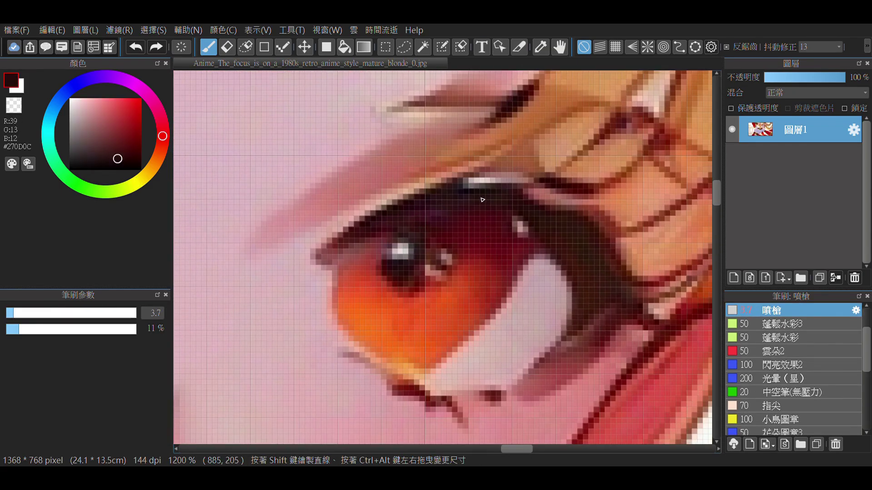
scroll(369, 215, down, 2)
alt+click(356, 335)
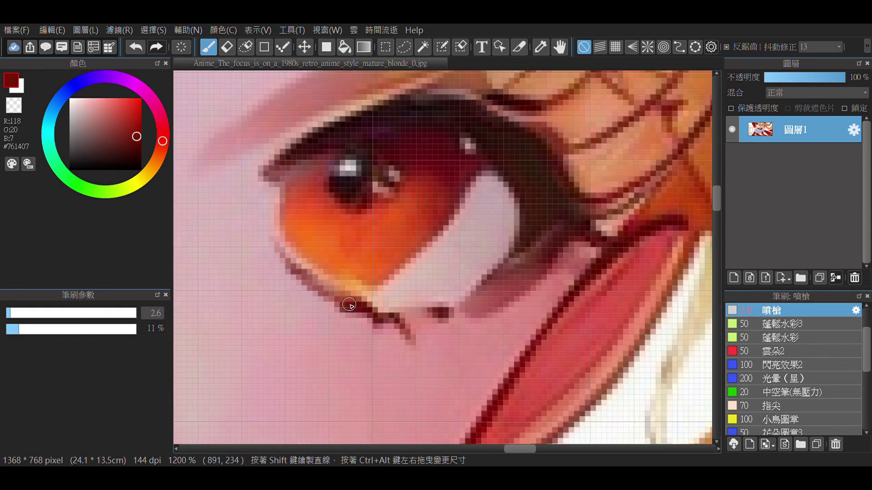
scroll(438, 333, down, 3)
Blend the skin around the right eye's outer corner and eyebrow with sampled pinks #DBA6AC, #DE8887 and #D7897D
alt+click(454, 300)
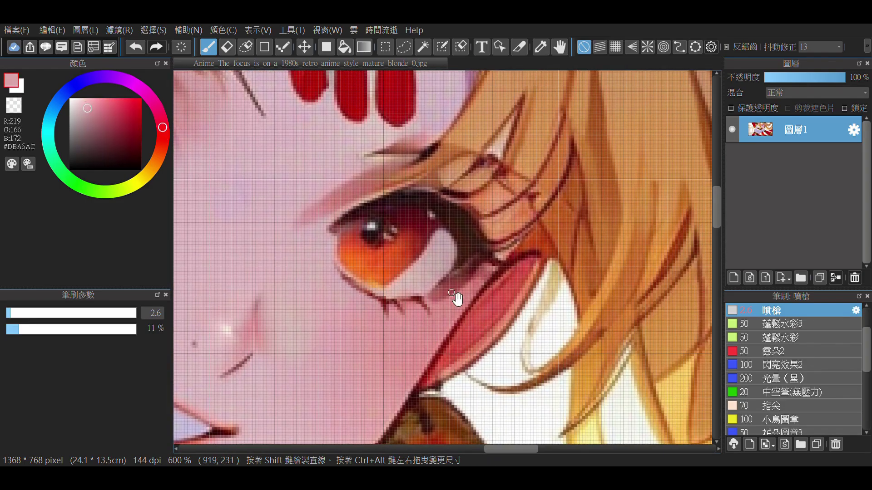
scroll(456, 298, up, 1)
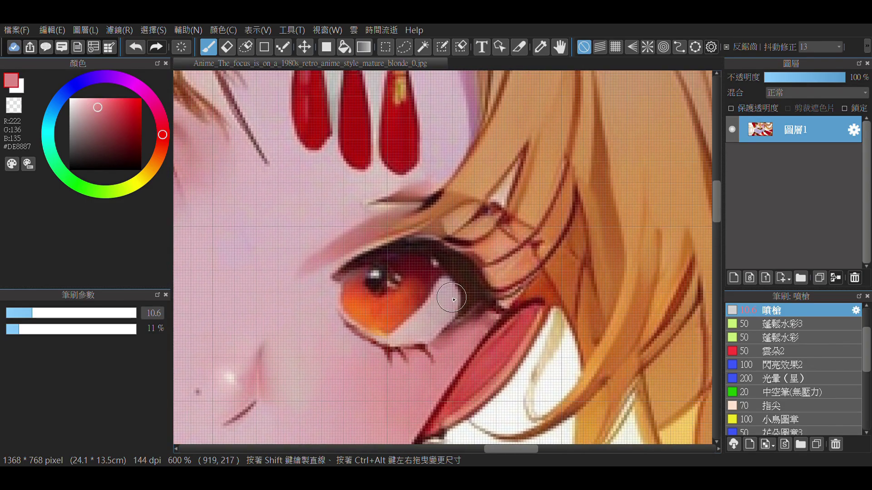
alt+click(451, 297)
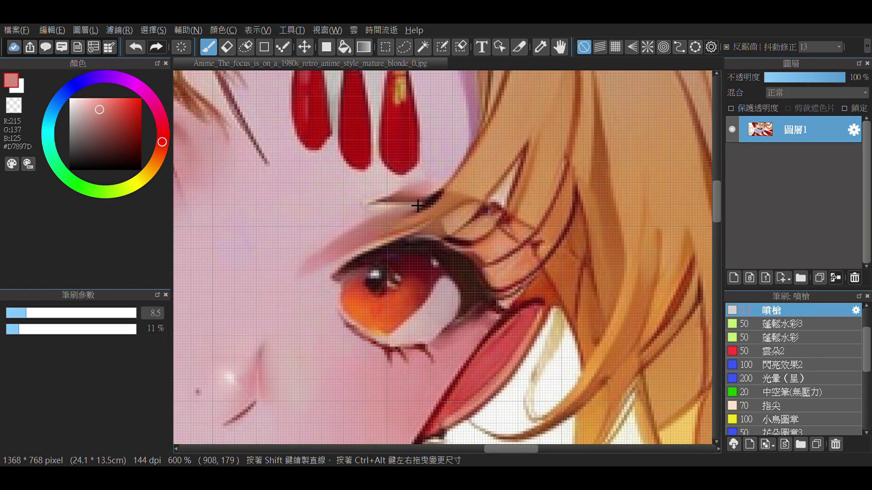
key(bracketleft)
Build up the right eye's dark outer lashes with sampled brown #321A0E
scroll(318, 184, down, 3)
scroll(451, 331, up, 4)
alt+click(448, 312)
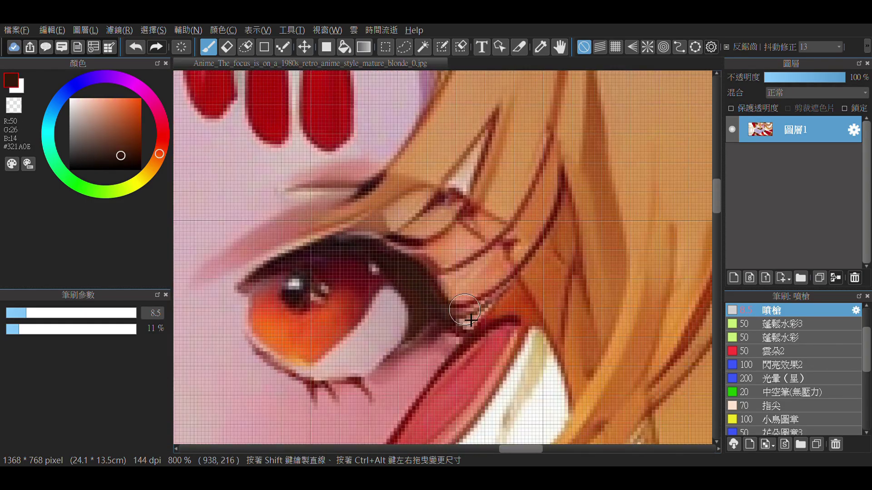
scroll(446, 253, down, 1)
scroll(355, 238, up, 1)
Retouch the right eyebrow with #B4726C and draw long lashes and strand lines over the hair with #4D2423
alt+click(356, 238)
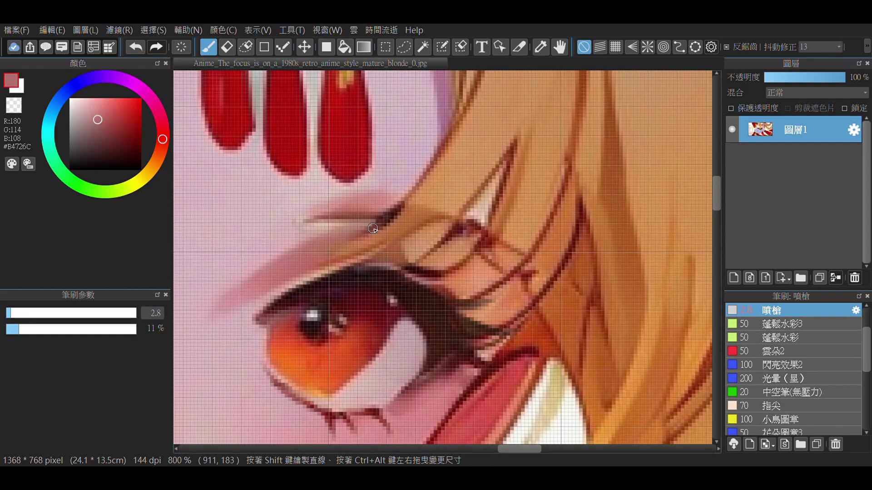
scroll(425, 239, down, 3)
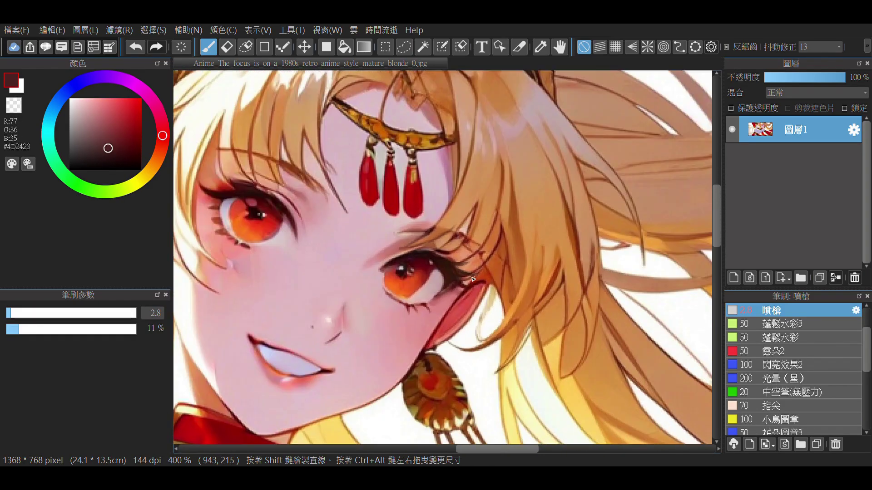
scroll(439, 159, up, 3)
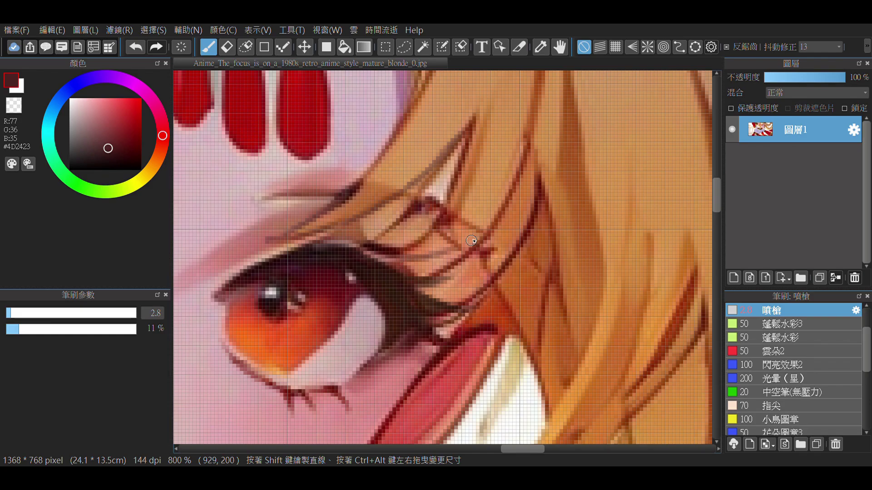
alt+click(489, 230)
Cover the stray lines between the hair strands above the right eye with sampled #DBAE85, #D7B2B0 and #BC7C67
alt+click(404, 202)
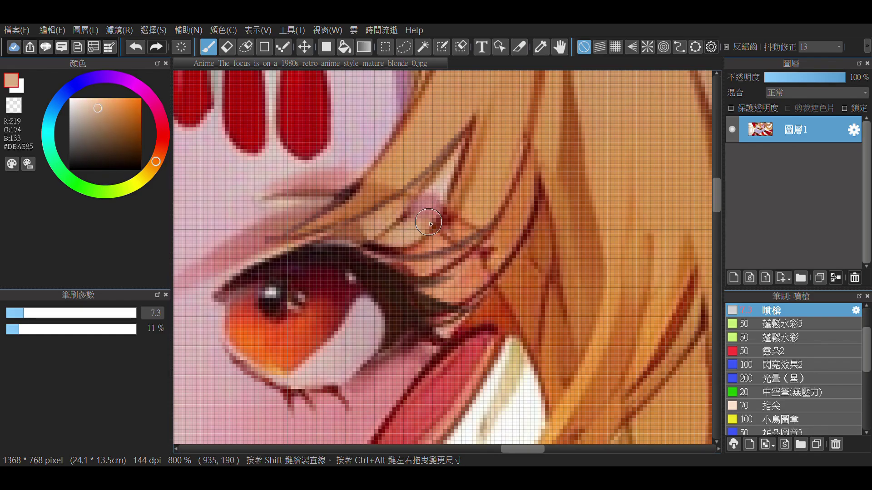
drag(409, 199, 435, 193)
alt+click(453, 178)
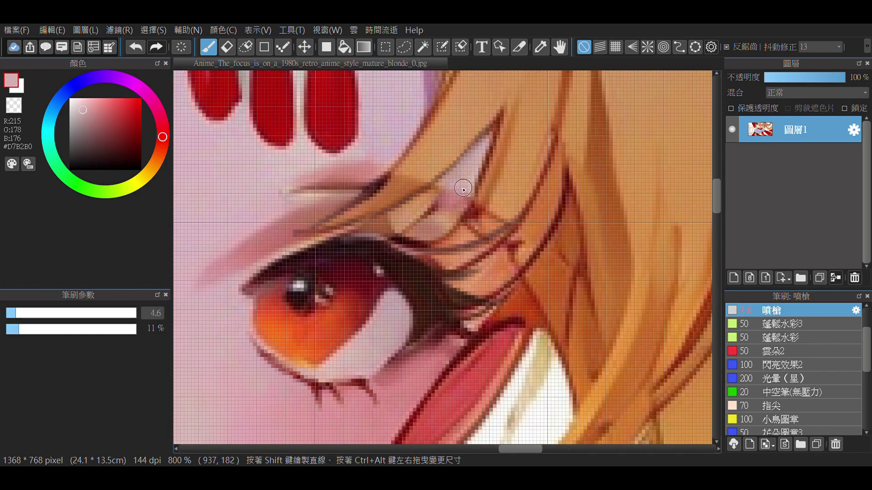
alt+click(429, 191)
alt+click(448, 208)
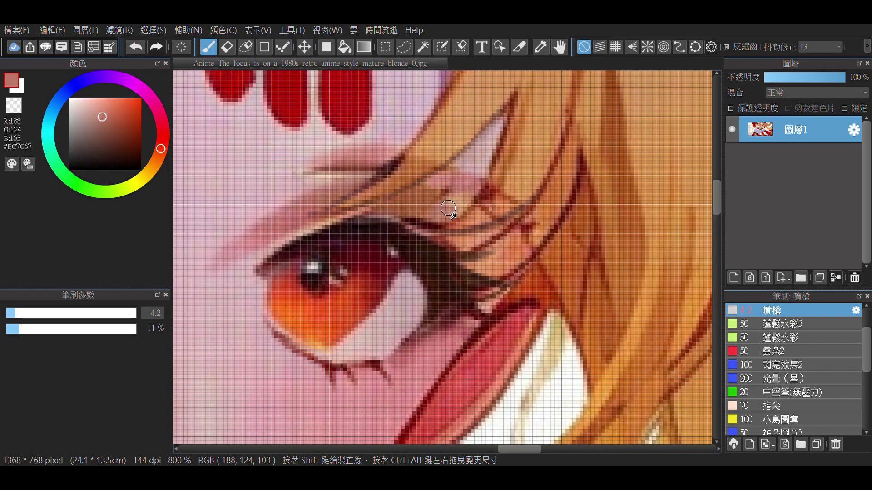
scroll(451, 202, down, 5)
scroll(444, 190, up, 5)
Clean up the hair and skin beside the right eye's outer lashes with sampled #B66428, #DC9C83 and #5B0601
alt+click(444, 191)
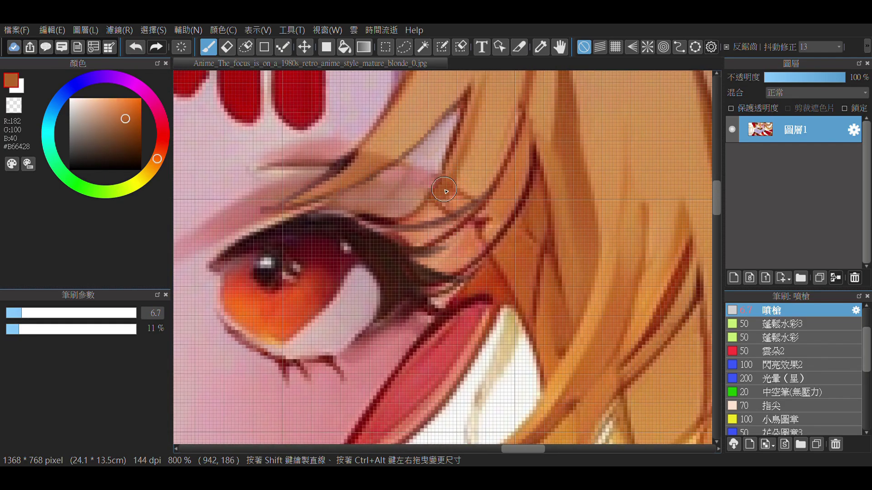
alt+click(466, 186)
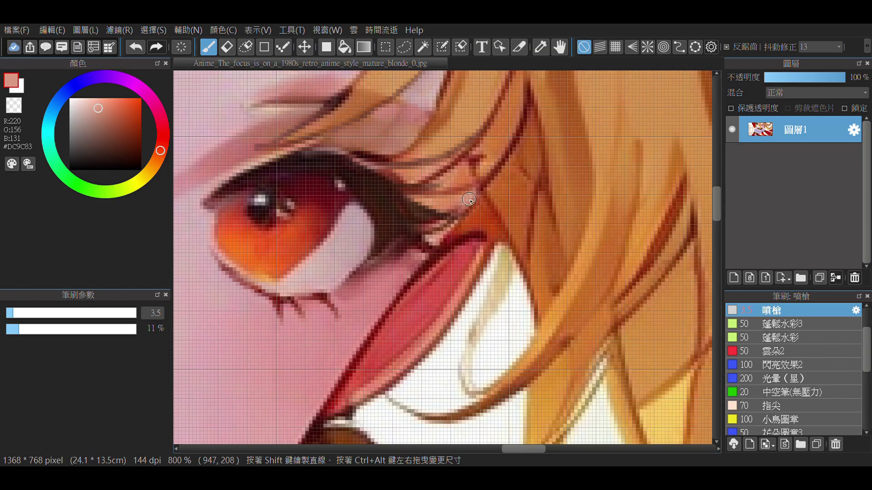
scroll(433, 227, up, 2)
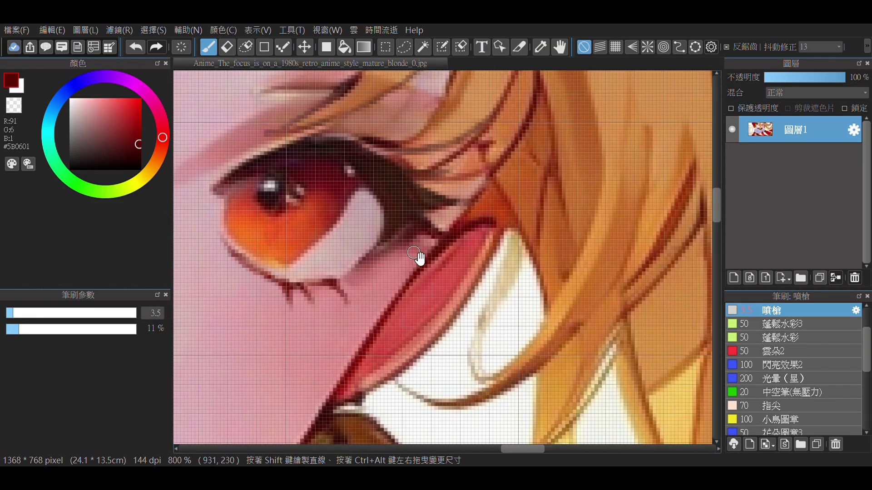
alt+click(486, 188)
scroll(487, 190, down, 3)
scroll(454, 196, up, 2)
Shade the right eyebrow where it meets the hair with sampled brown #7C4131
alt+click(442, 199)
alt+click(445, 215)
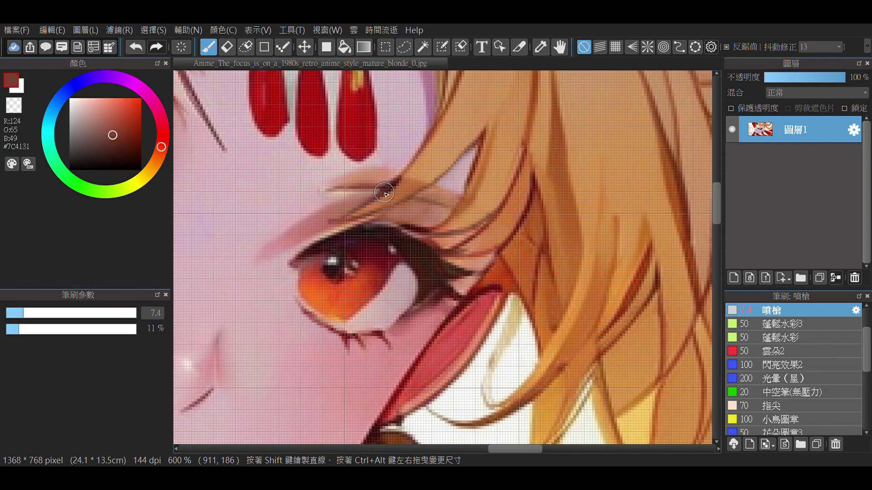
scroll(393, 200, down, 5)
scroll(395, 187, up, 5)
Reinforce the right eye's upper lash line with sampled near-black #271216
alt+click(432, 167)
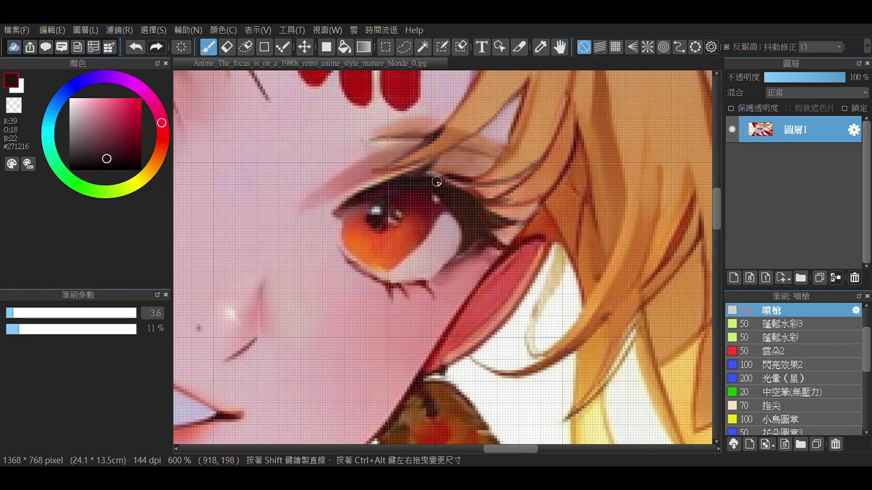
scroll(468, 219, down, 4)
scroll(347, 298, up, 5)
Paint white #FFFFFF catchlights in the irises of both eyes
alt+click(338, 318)
alt+click(495, 277)
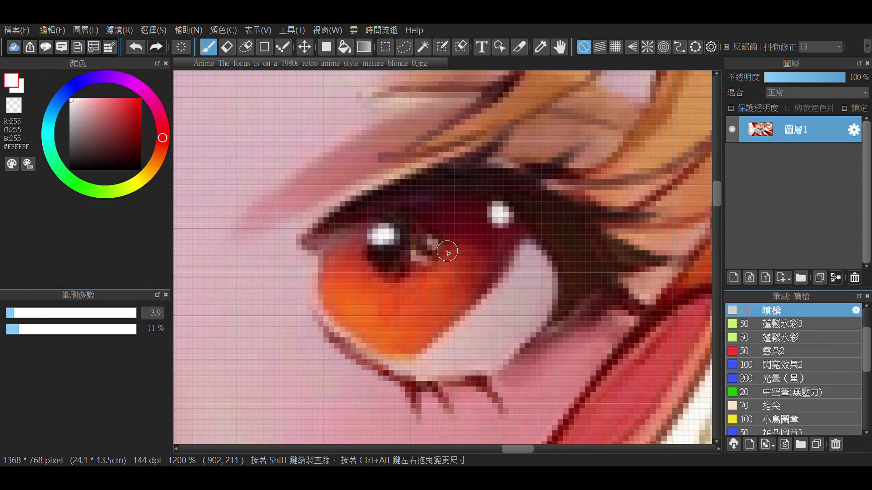
scroll(429, 223, down, 4)
scroll(386, 191, up, 5)
click(88, 116)
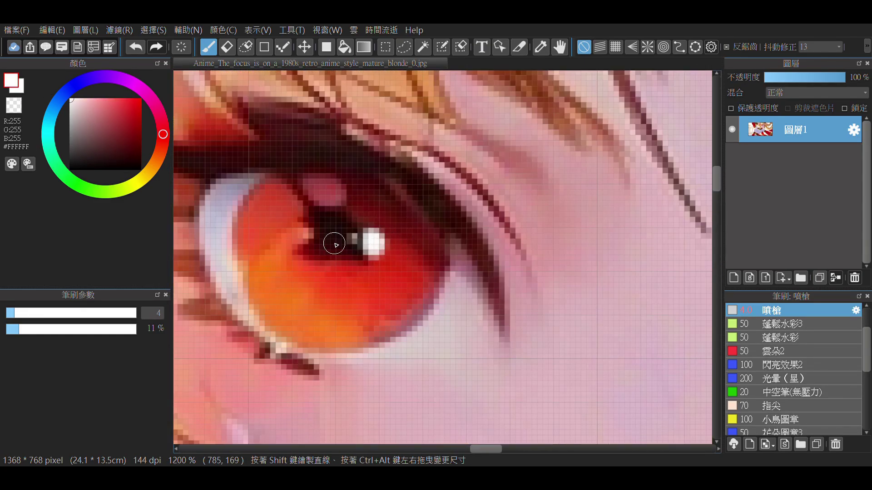
scroll(335, 244, down, 4)
scroll(481, 282, up, 4)
Touch up the red bodies of the forehead pendants with sampled red #BE3C3C
alt+click(547, 223)
drag(479, 255, 477, 227)
alt+click(469, 219)
alt+click(428, 231)
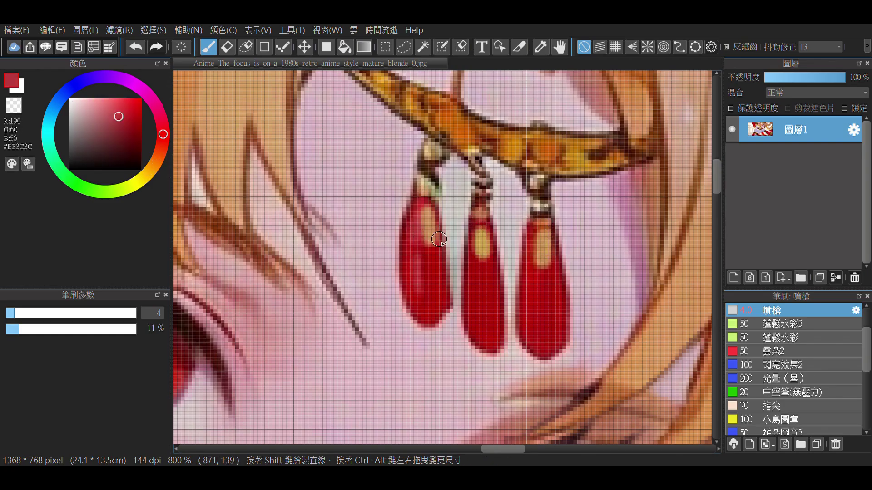
Paint a round bead above the middle forehead pendant with sampled brown #6B4C2F at brush size 2.1
scroll(419, 236, up, 2)
scroll(422, 228, down, 2)
alt+click(425, 219)
alt+click(425, 219)
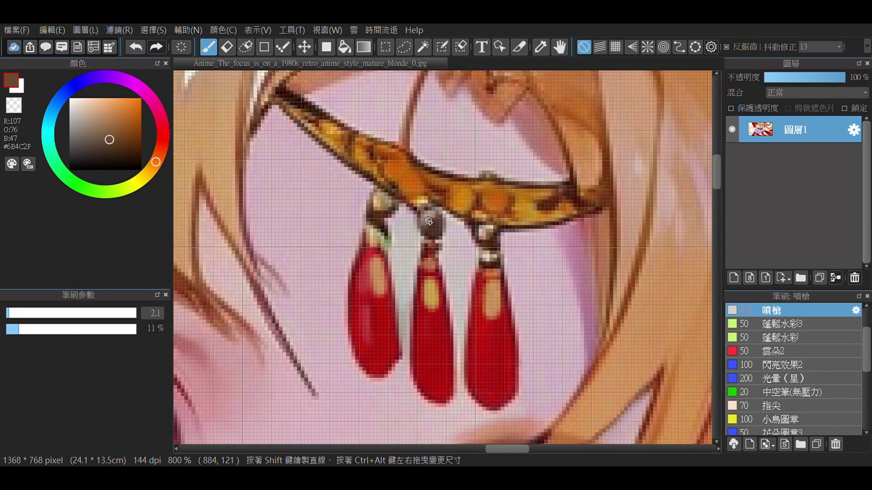
Copy the shaded metal bead and place duplicates above the other forehead pendants on new layers
scroll(443, 247, up, 2)
key(b)
key(v)
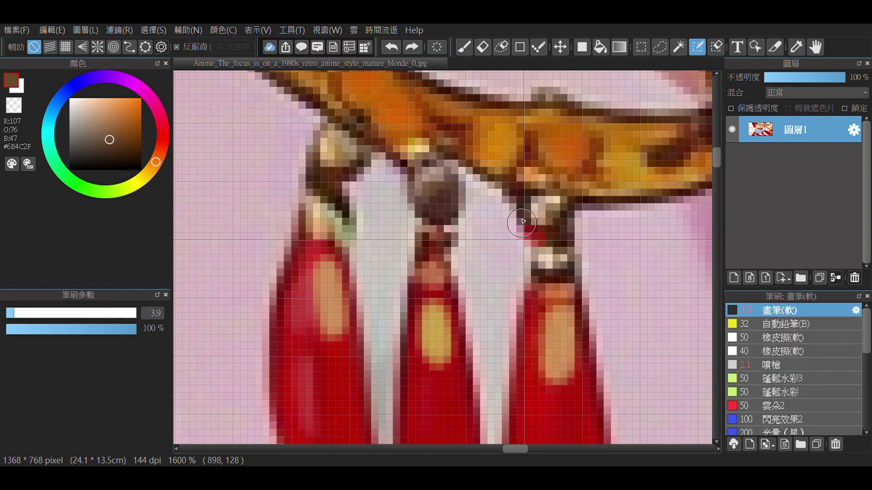
key(ctrl+v)
drag(564, 223, 455, 187)
key(ctrl+shift+n)
scroll(455, 187, down, 2)
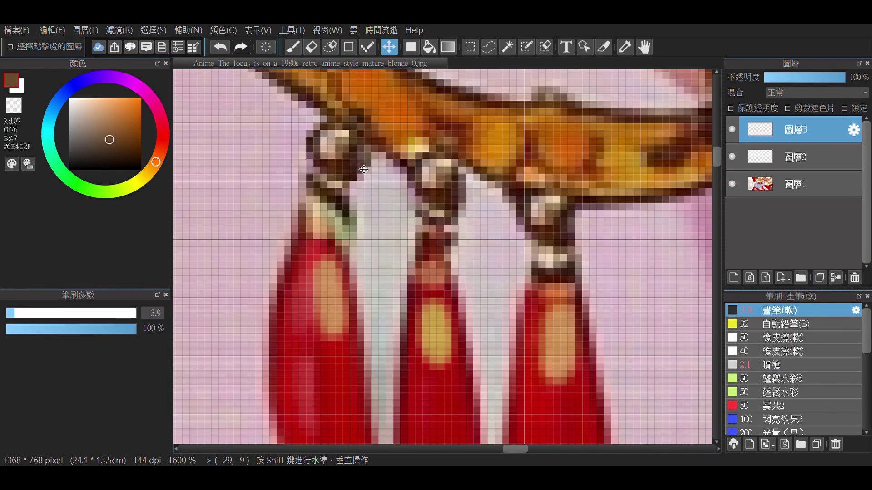
Darken the joints under the pendant beads on the base image layer with sampled near-black #251506
scroll(643, 226, up, 2)
alt+click(643, 226)
key(b)
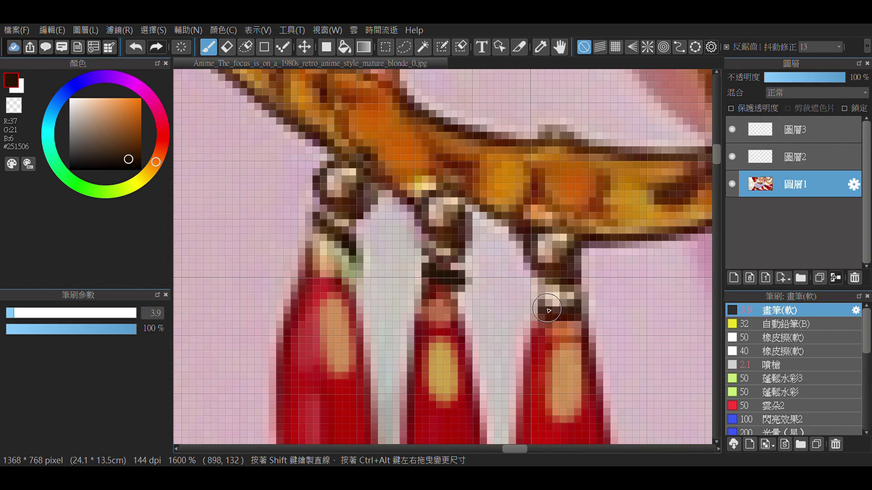
scroll(549, 310, down, 5)
Paint out the thin hair strand above the forehead ornament with sampled skin tones #D4BEC0 and #D7C0C6
scroll(486, 305, up, 4)
alt+click(516, 279)
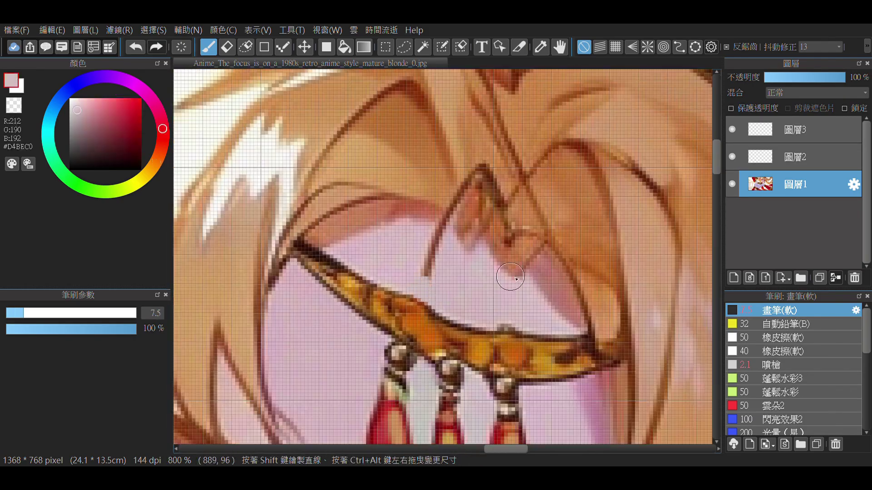
key(2)
scroll(430, 261, down, 1)
alt+click(564, 327)
scroll(564, 327, down, 2)
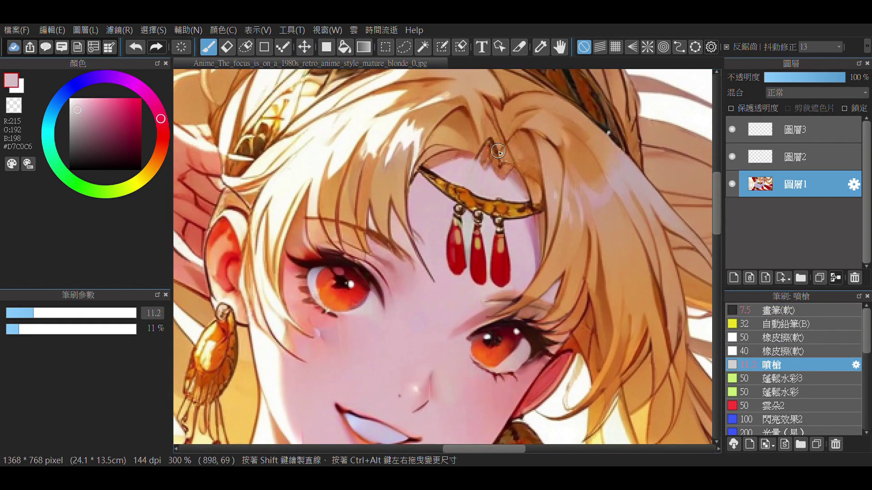
Repaint the messy hair at the center parting above the forehead with sampled orange-brown #CD8147
scroll(471, 247, up, 3)
alt+click(471, 247)
scroll(471, 247, down, 4)
scroll(409, 234, up, 4)
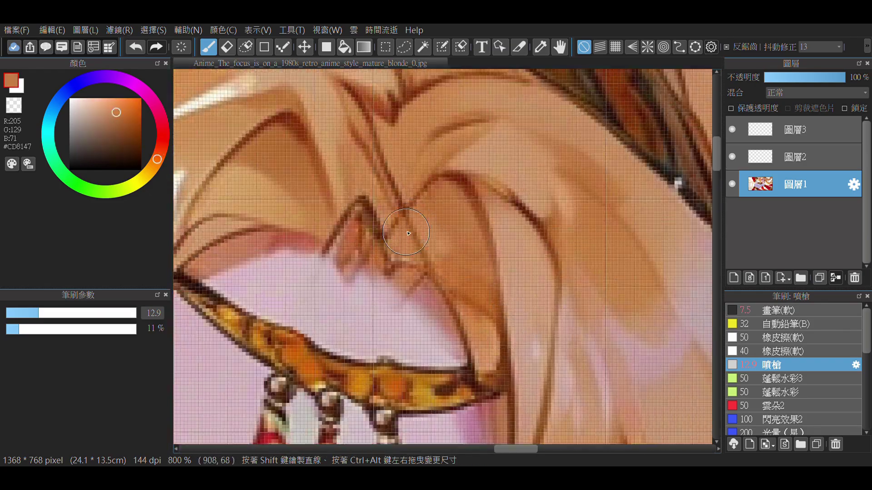
scroll(408, 234, down, 5)
scroll(447, 291, up, 4)
Clean the hairline under the parting with sampled skin #DBBAC0 and cover the dark hair spike with #C98345
alt+click(447, 290)
scroll(448, 293, up, 1)
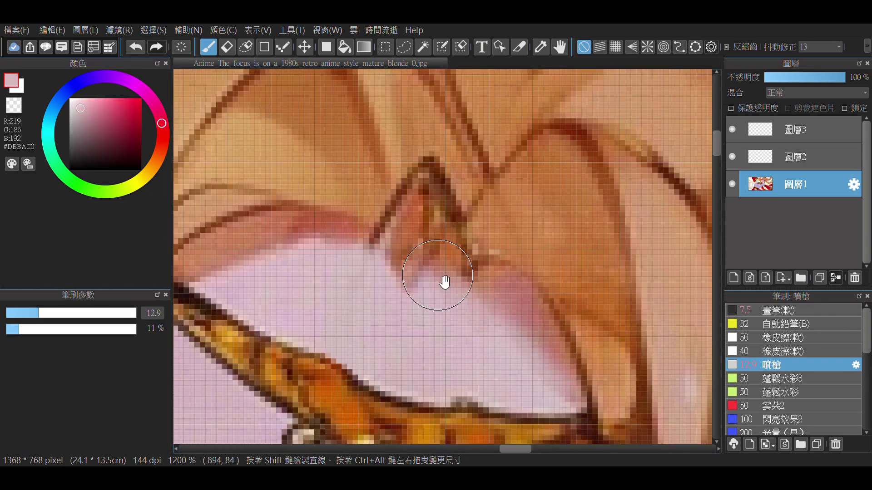
scroll(414, 302, down, 1)
alt+click(438, 252)
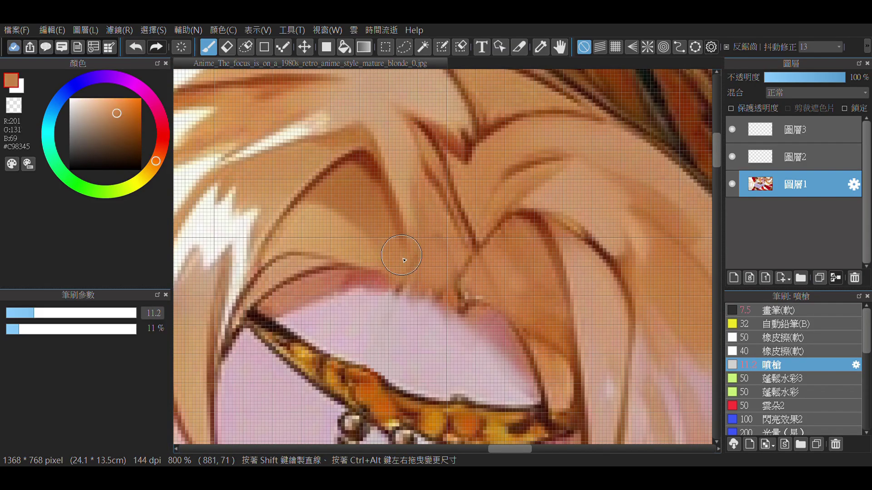
Draw fine strands beside the center parting with sampled browns #8C3A08 and #923C0B, blending them with #CB7F46
scroll(412, 281, down, 1)
scroll(469, 278, up, 1)
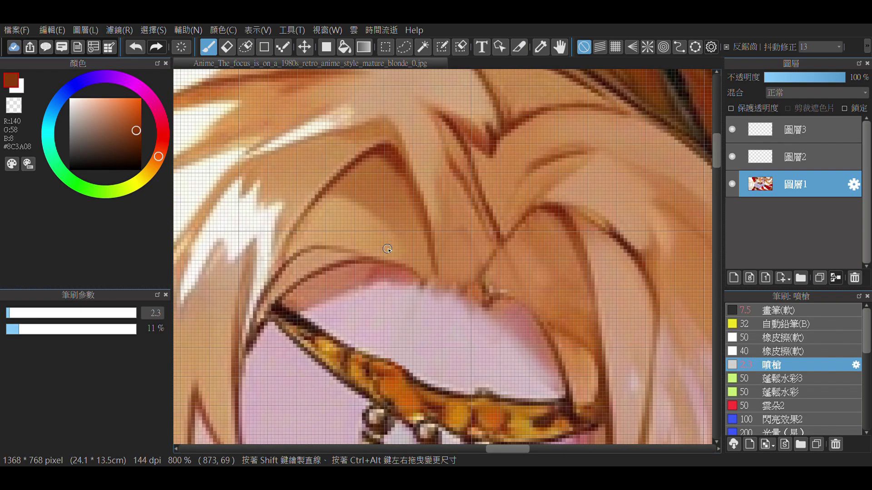
alt+click(469, 223)
drag(469, 223, 482, 273)
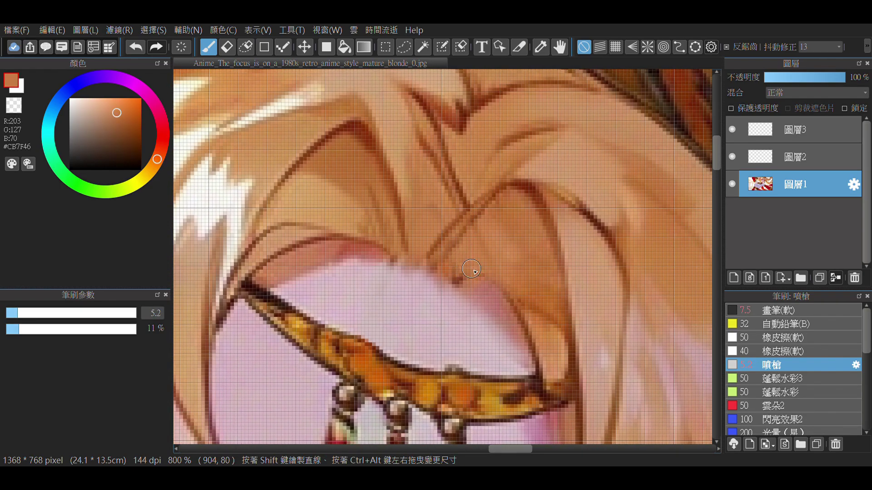
alt+click(357, 226)
drag(356, 226, 495, 224)
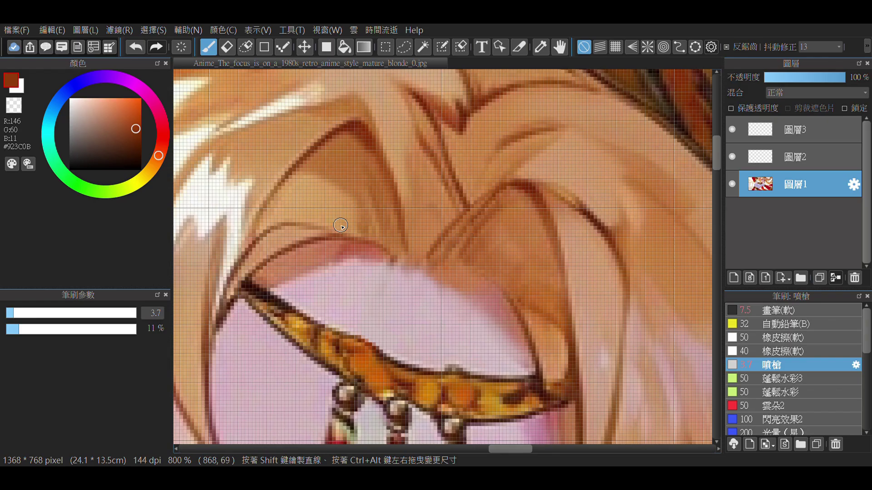
Paint light pink #F48686 highlights on the three red forehead pendants
scroll(341, 225, down, 5)
scroll(376, 220, up, 5)
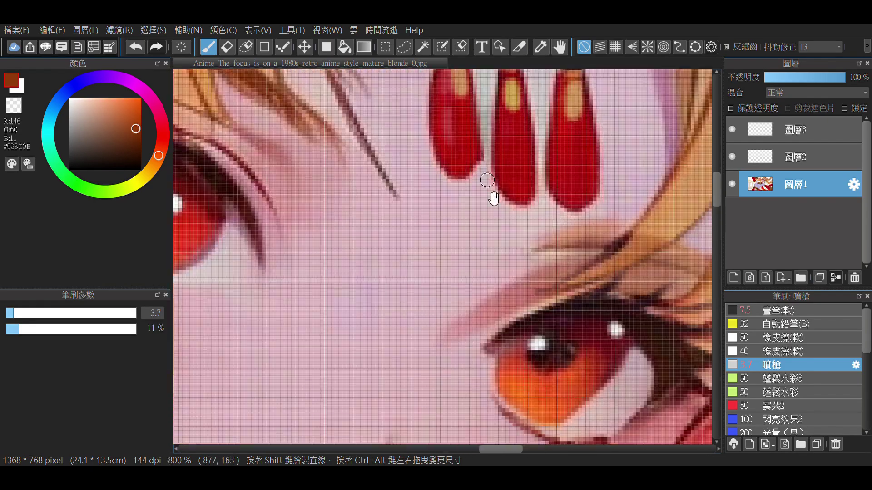
scroll(493, 198, down, 1)
click(163, 135)
click(102, 103)
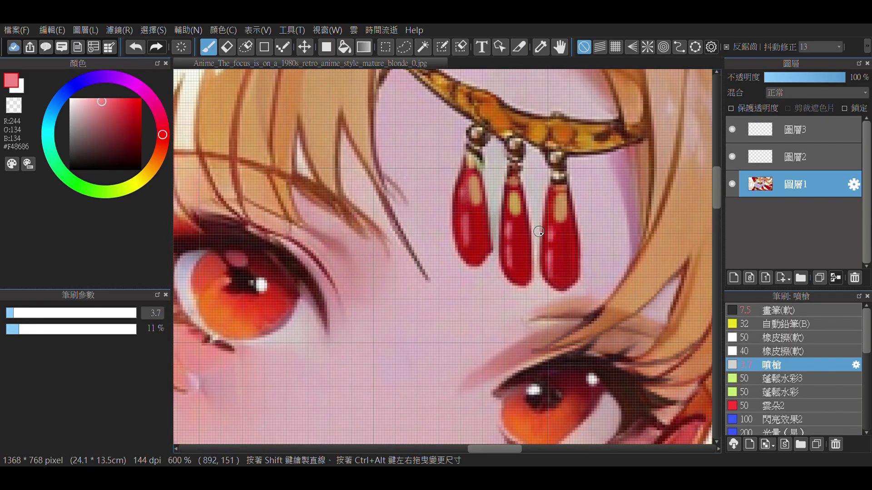
scroll(539, 232, down, 4)
Darken the right eye's lower outer lashes with sampled dark red #66221C at brush size 2.2
scroll(539, 302, up, 5)
alt+click(512, 303)
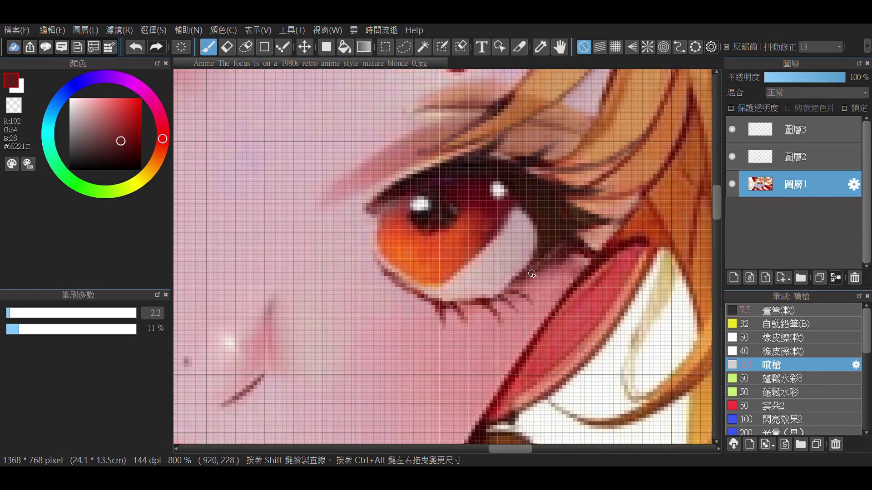
scroll(522, 282, down, 2)
scroll(500, 228, up, 2)
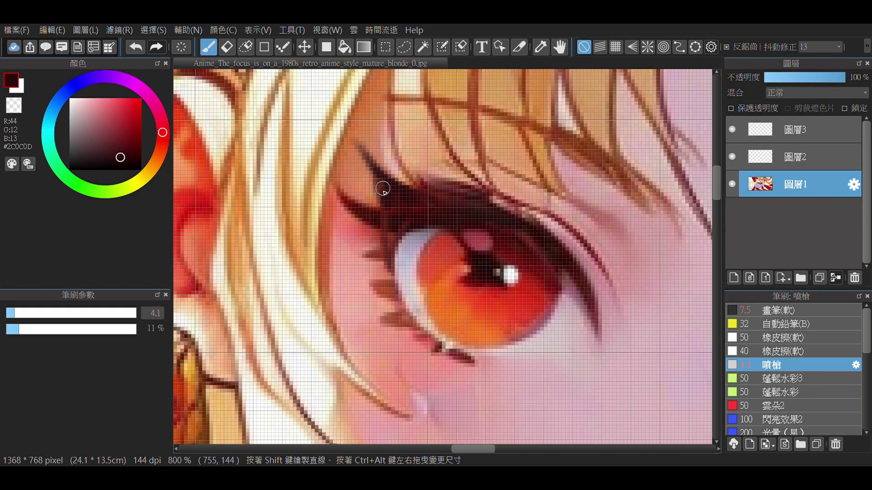
Add pointed upper lashes at the left eye's outer corner with near-black #2C0C0D, using brush size 3
scroll(383, 208, down, 3)
key(bracketleft)
scroll(423, 253, up, 3)
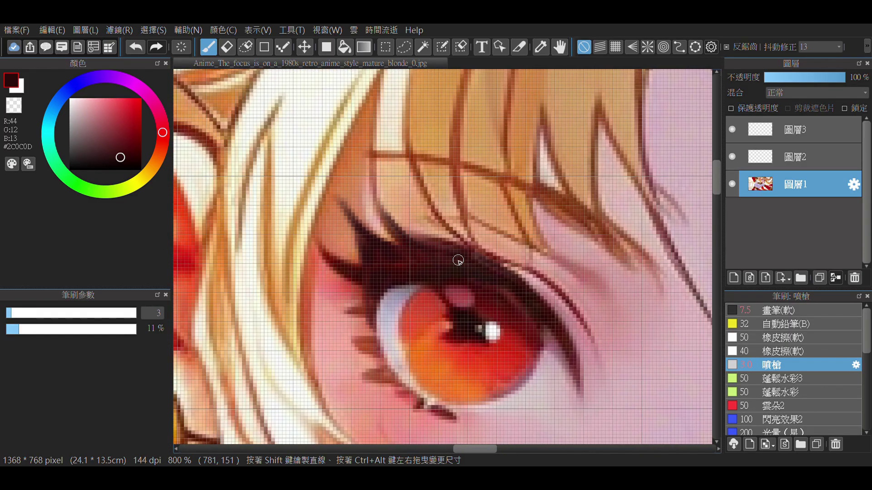
drag(472, 248, 438, 208)
scroll(537, 250, down, 3)
scroll(450, 295, up, 3)
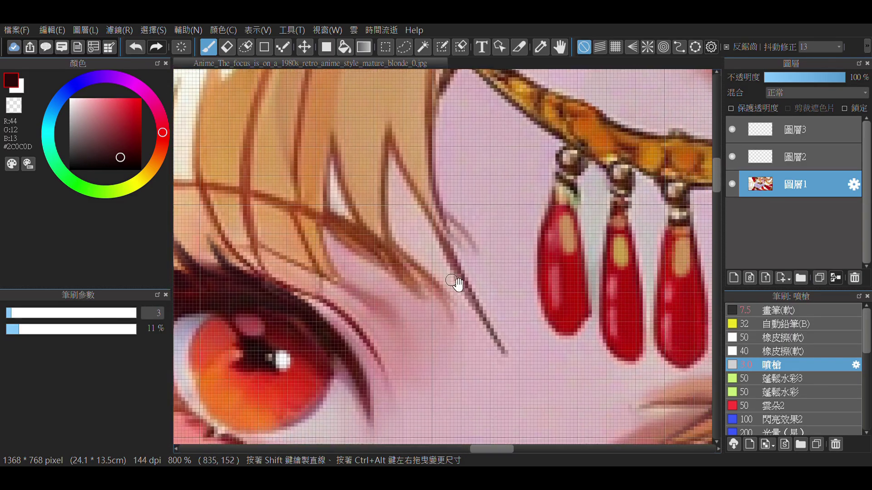
Paint out the long dark strand on the forehead and fill the lock above the left eye with sampled #D59D62
alt+click(423, 221)
key(bracketright)
key(ctrl+z)
scroll(481, 318, down, 3)
scroll(468, 295, up, 3)
alt+click(459, 299)
key(bracketleft)
key(bracketleft)
drag(416, 239, 488, 318)
key(ctrl+z)
scroll(443, 236, down, 3)
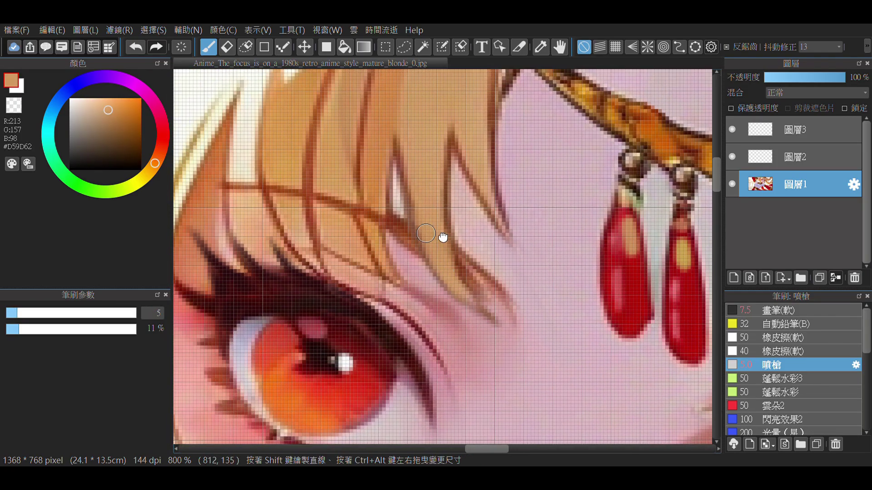
scroll(461, 289, up, 3)
Refine the hair tips over the left eyebrow's inner end with sampled #D58C69
alt+click(461, 290)
key(bracketleft)
scroll(398, 212, down, 3)
scroll(389, 274, up, 2)
alt+click(415, 259)
scroll(415, 258, down, 2)
scroll(414, 259, up, 3)
scroll(426, 273, down, 2)
scroll(486, 289, up, 2)
key(bracketright)
key(bracketright)
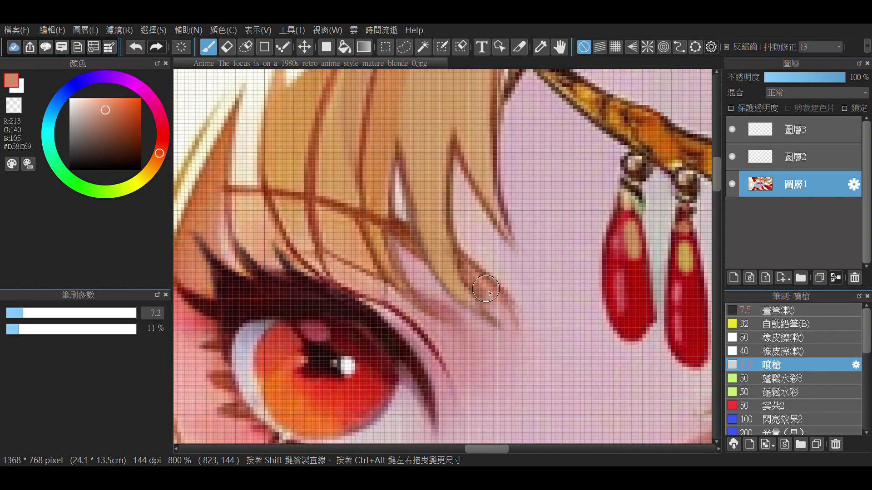
Fade the left eyebrow line showing through the bangs with sampled hair and skin tones, including #F2AF84
scroll(395, 219, down, 2)
scroll(415, 206, up, 2)
alt+click(416, 205)
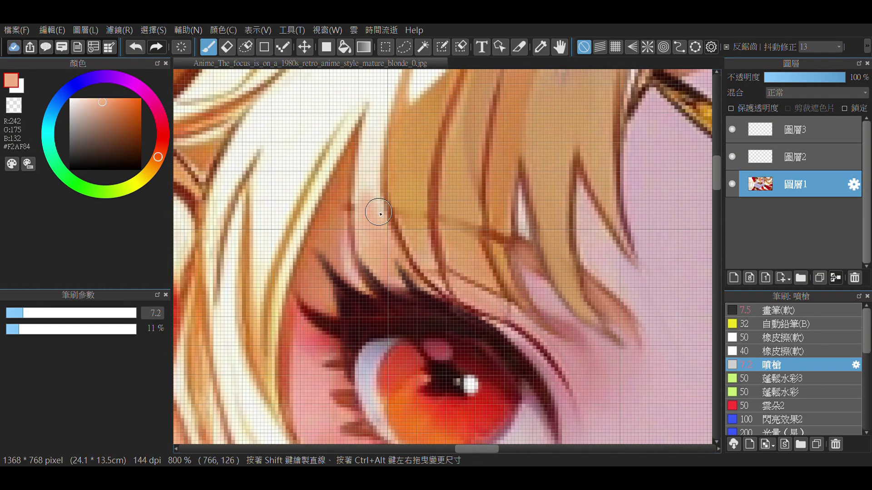
scroll(384, 227, down, 2)
scroll(395, 253, up, 2)
Tint the skin around the left eye's outer lashes with sampled red #BC433B at brush size 12.6
alt+click(363, 212)
key(bracketright)
key(bracketright)
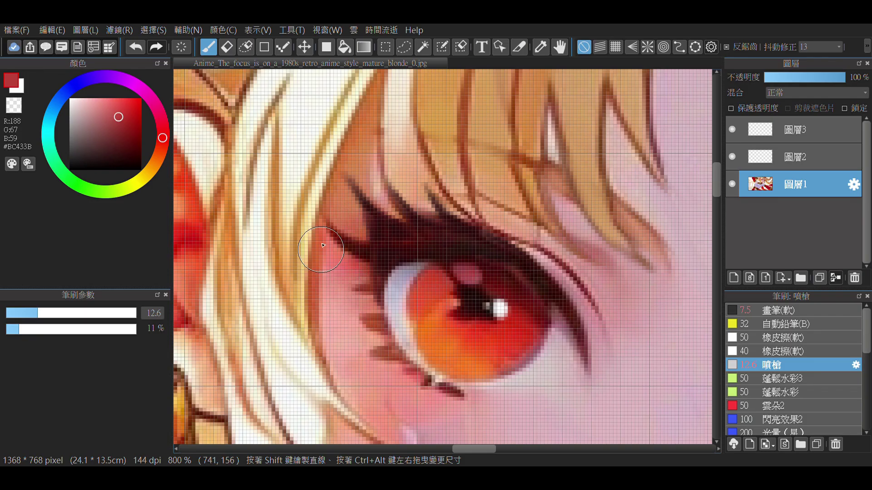
scroll(323, 262, down, 3)
scroll(421, 226, up, 1)
drag(421, 225, 507, 256)
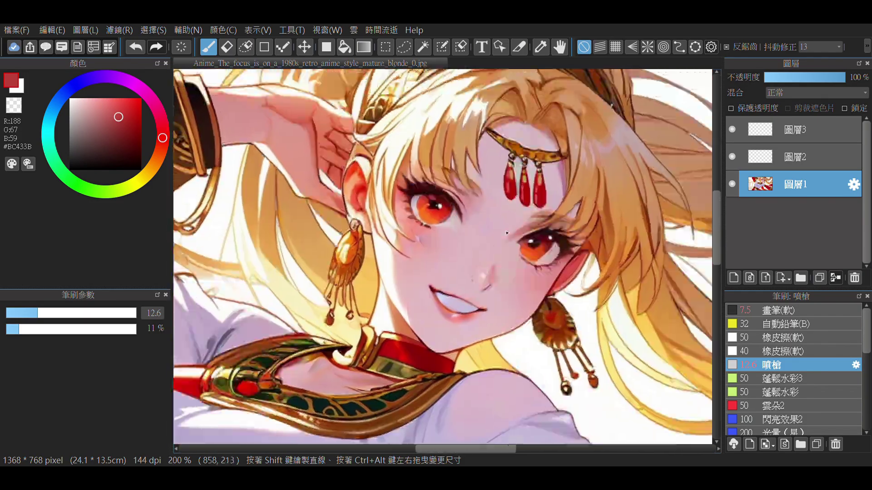
Redraw the finger outlines and creases of the raised hand with sampled dark reds #801906 and #911E0B
scroll(339, 161, up, 1)
drag(339, 162, 405, 247)
scroll(422, 190, up, 3)
alt+click(357, 251)
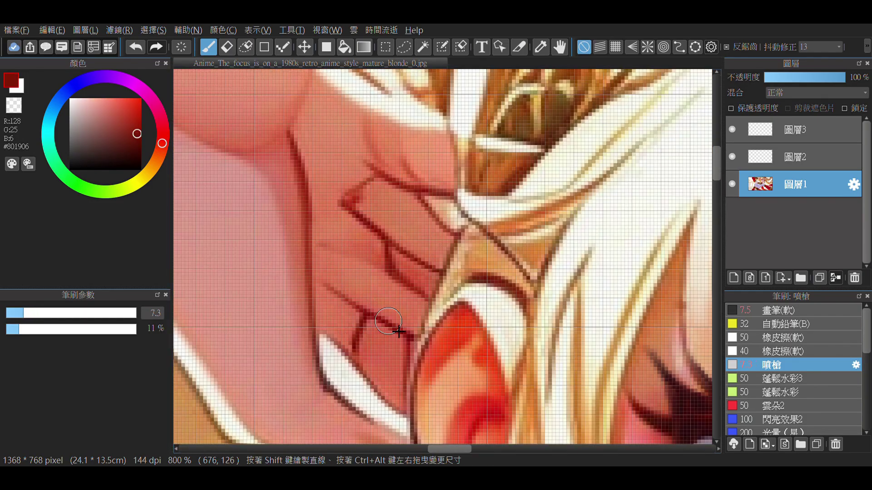
drag(365, 308, 354, 333)
alt+click(429, 227)
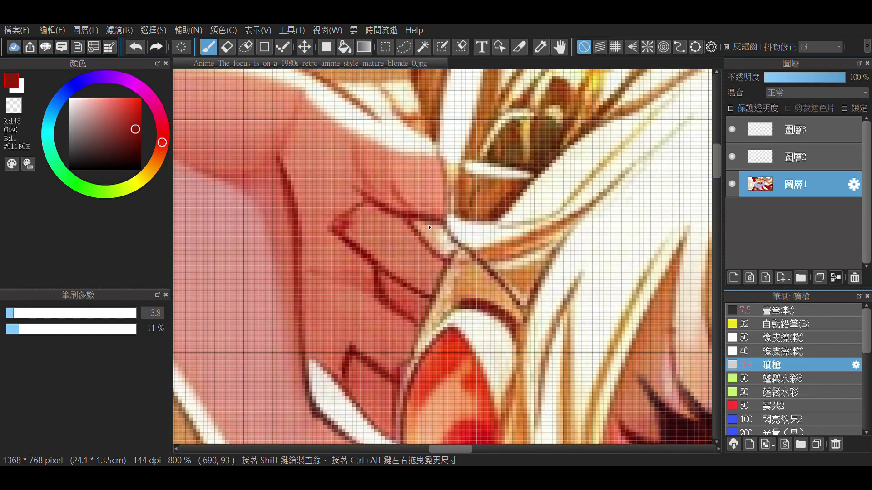
drag(355, 217, 386, 217)
Shade the raised hand and wrist softly with #E67B59 at brush size 65
scroll(386, 217, down, 4)
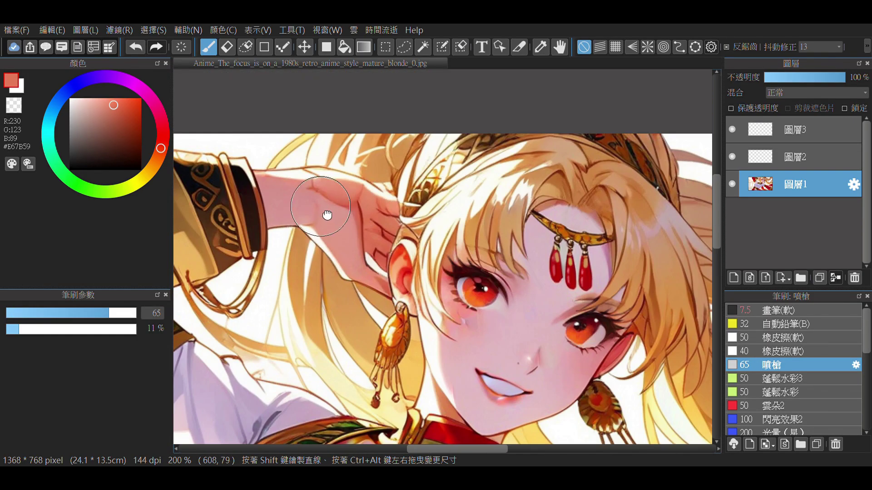
scroll(461, 264, up, 2)
scroll(400, 243, down, 2)
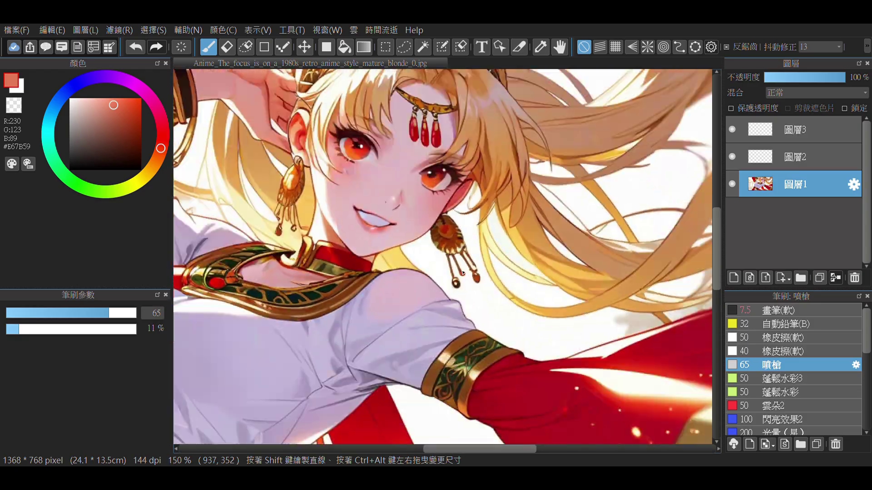
Touch up the collar's pointed end at the neck with sampled brown #A8531A and near-black #210909
scroll(463, 272, up, 5)
key(bracketleft)
alt+click(465, 276)
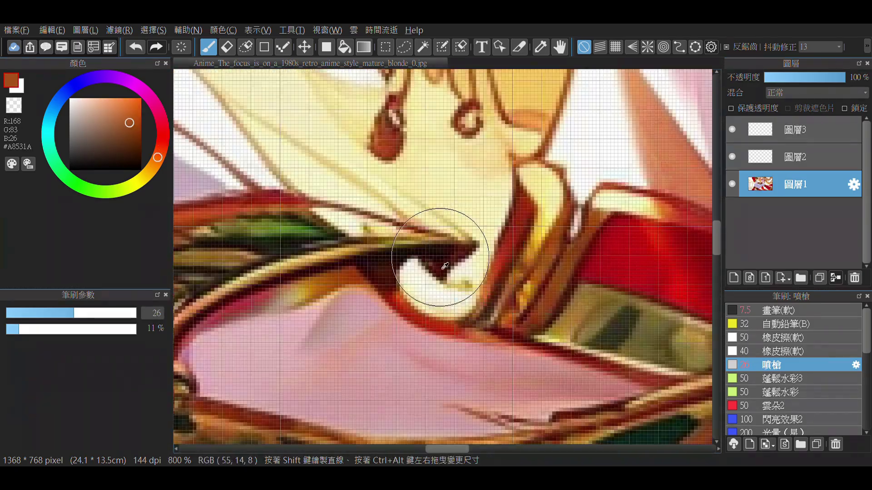
alt+click(398, 281)
key(bracketleft)
key(bracketleft)
key(bracketleft)
key(bracketleft)
key(bracketleft)
key(bracketleft)
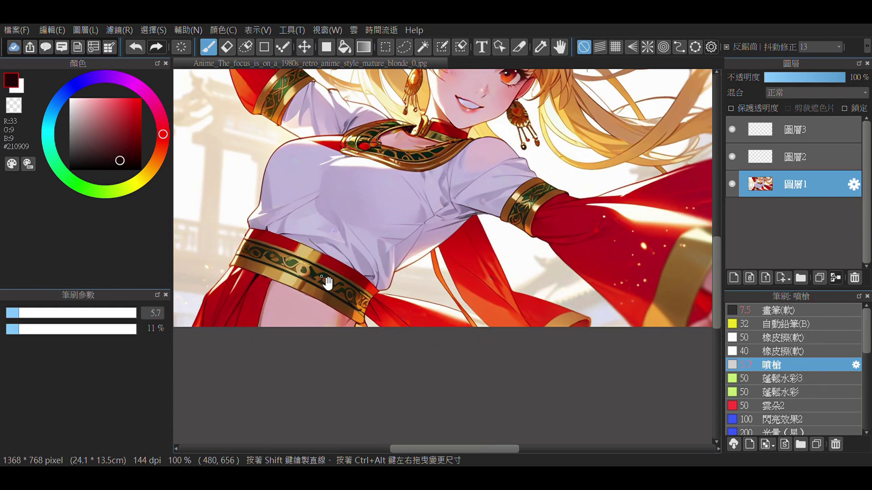
Touch up the belt's green and gold scroll pattern with sampled pale cream #F0E3B9
alt+click(332, 285)
scroll(349, 298, up, 3)
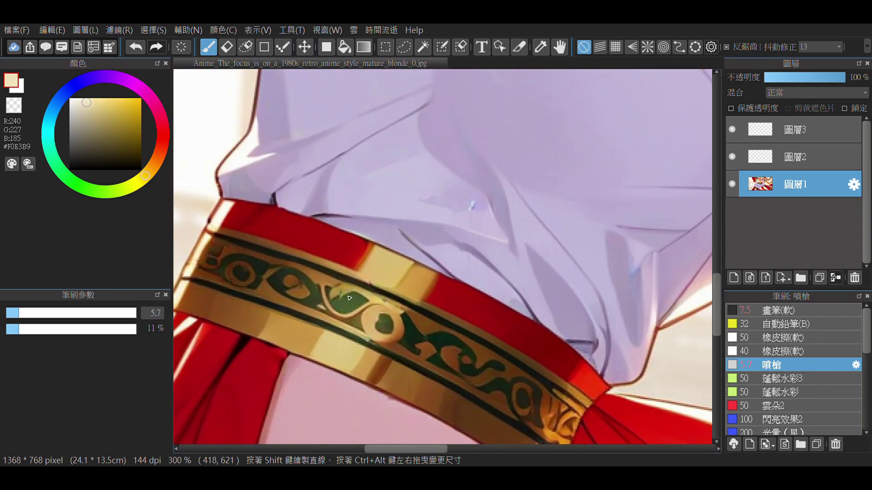
scroll(341, 360, down, 3)
drag(345, 296, 349, 414)
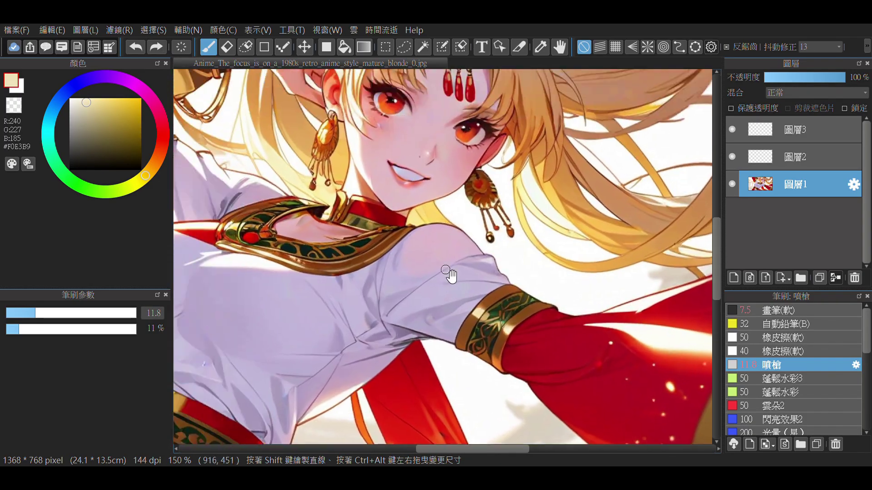
Shade the upper white of the left eye with sampled grey-violet #A79BB1 at brush size 3.7
scroll(426, 285, up, 5)
alt+click(295, 198)
key(bracketleft)
key(bracketleft)
key(bracketleft)
key(bracketleft)
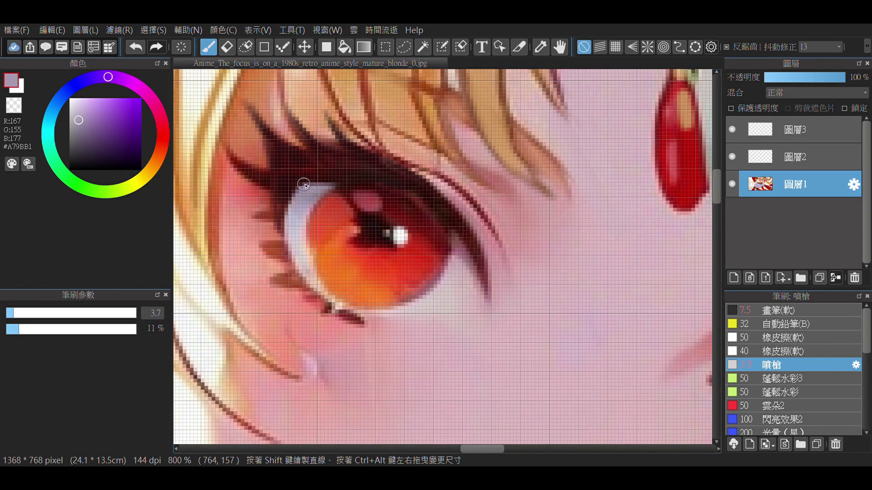
Round out the left eye's pupil with sampled near-black #1C090B, and pick white #FFFFFF as the paint color
alt+click(350, 235)
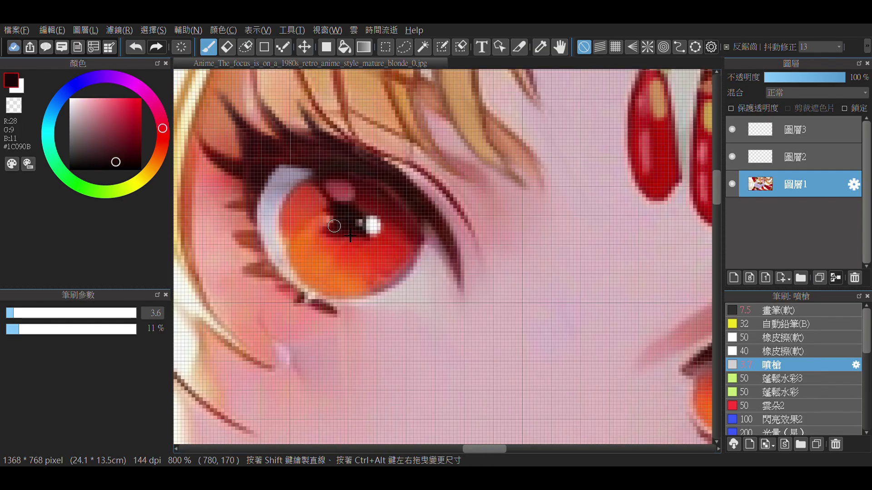
scroll(352, 245, down, 3)
alt+click(590, 288)
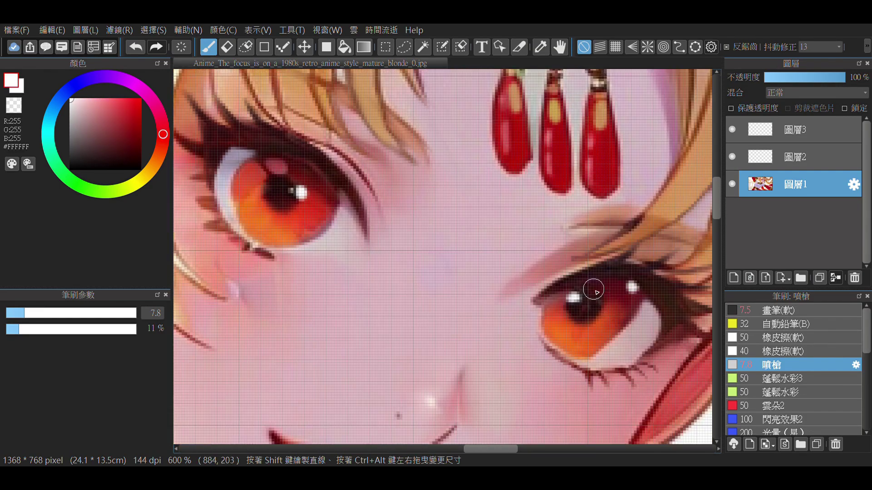
Round out the white catchlights in the eyes with #FFFFFF, reducing the brush size to 4.9
key(bracketleft)
key(bracketleft)
scroll(446, 258, up, 3)
scroll(446, 257, down, 4)
scroll(467, 244, up, 3)
key(bracketleft)
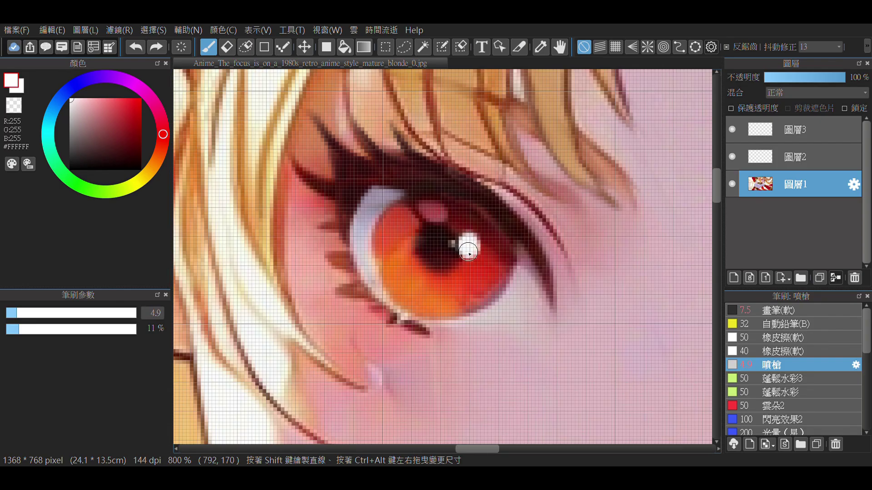
scroll(462, 242, down, 3)
scroll(463, 241, down, 2)
scroll(409, 236, up, 6)
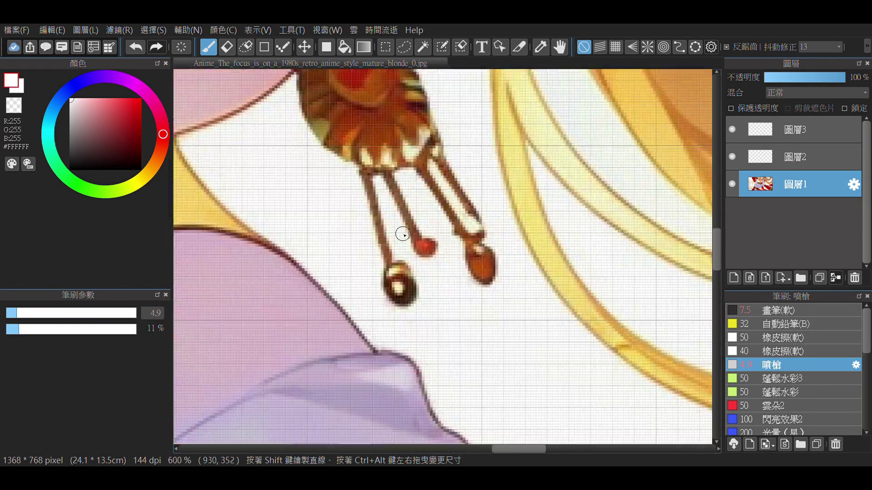
Paint out all but one hanging chain and bead of the shell earring against the white background with sampled off-white #FDFFFC at brush size 7.4
click(795, 129)
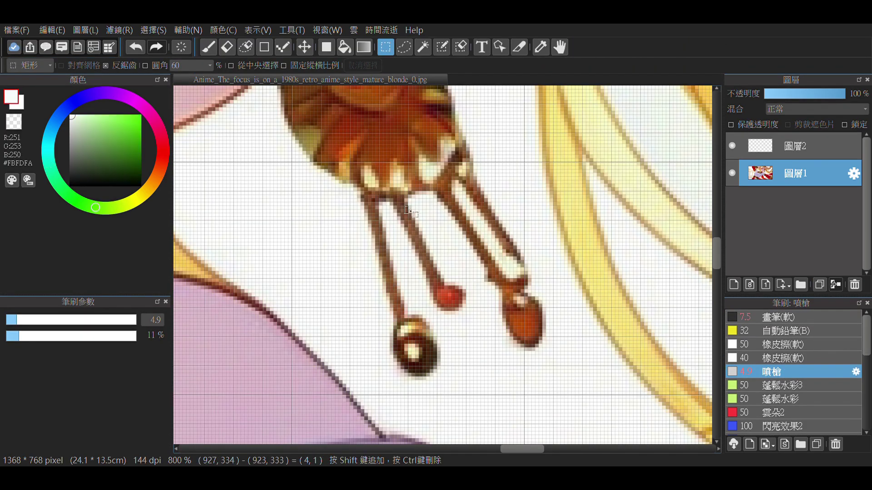
key(b)
drag(410, 197, 448, 299)
alt+click(468, 180)
mouse_move(443, 189)
mouse_down()
mouse_move(471, 173)
mouse_move(473, 199)
mouse_up()
alt+click(458, 190)
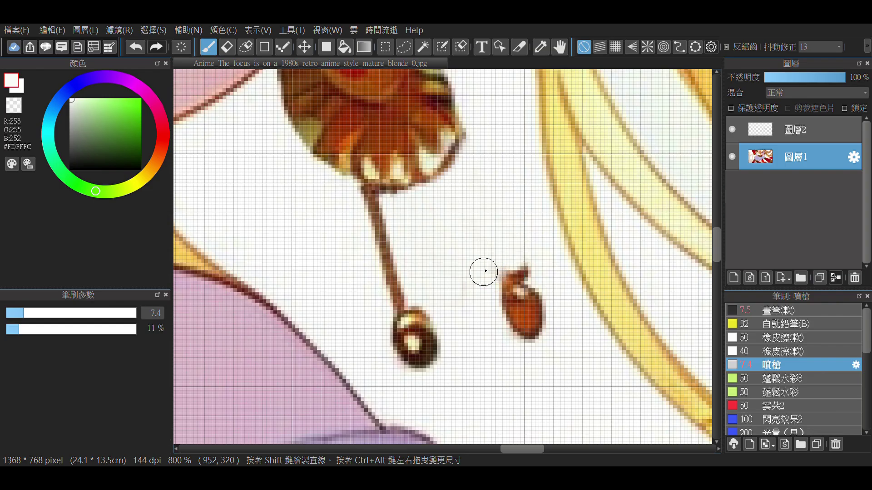
drag(499, 251, 537, 293)
Paste a copy of the remaining beaded chain and transform it into place beside the original
key(ctrl+c)
key(ctrl+v)
key(ctrl+t)
drag(432, 262, 510, 224)
key(Return)
key(ctrl+t)
key(Return)
Paste another copy of the beaded chain and transform it to extend the row under the same earring
scroll(574, 342, down, 4)
scroll(574, 342, up, 3)
key(ctrl+c)
key(ctrl+v)
key(ctrl+t)
key(Return)
Paint out the chains hanging from the gold earring beside the hand with sampled pale yellow #FCEEAF and orange #FEC365 at brush size 7.4
scroll(444, 295, down, 2)
scroll(422, 292, down, 1)
scroll(385, 275, up, 1)
scroll(386, 275, down, 3)
scroll(410, 270, up, 5)
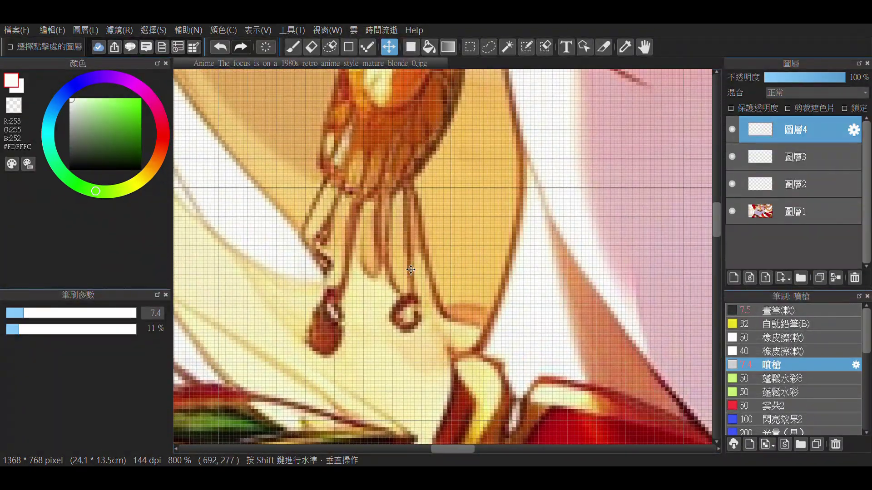
key(b)
alt+click(395, 288)
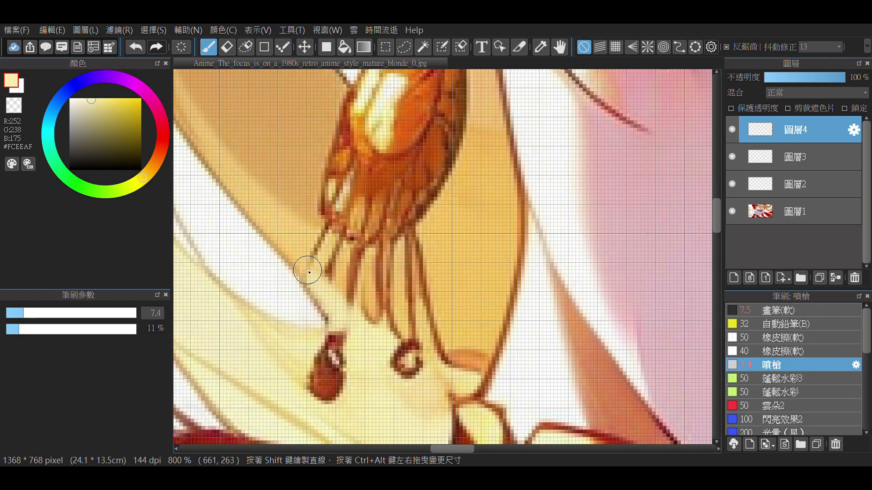
alt+click(320, 235)
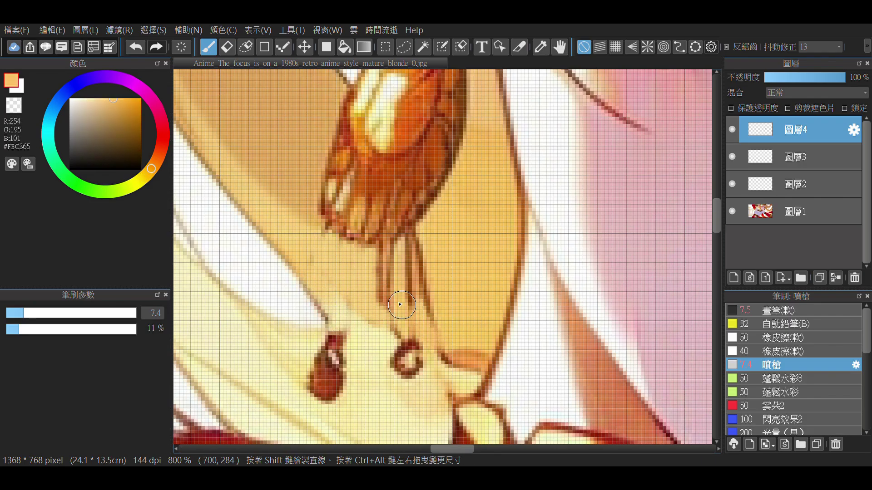
drag(423, 324, 424, 239)
alt+click(380, 306)
mouse_move(380, 306)
mouse_down()
mouse_move(390, 269)
mouse_move(375, 260)
mouse_move(404, 262)
mouse_move(448, 357)
mouse_move(474, 345)
mouse_move(388, 265)
mouse_move(435, 291)
mouse_move(354, 301)
mouse_move(393, 317)
mouse_up()
Cover the leftover beads below the gold earring with sampled cream #FEF0B1 and blend the hair with golden #F7CD72
scroll(481, 355, down, 3)
alt+click(403, 278)
scroll(353, 306, left, 3)
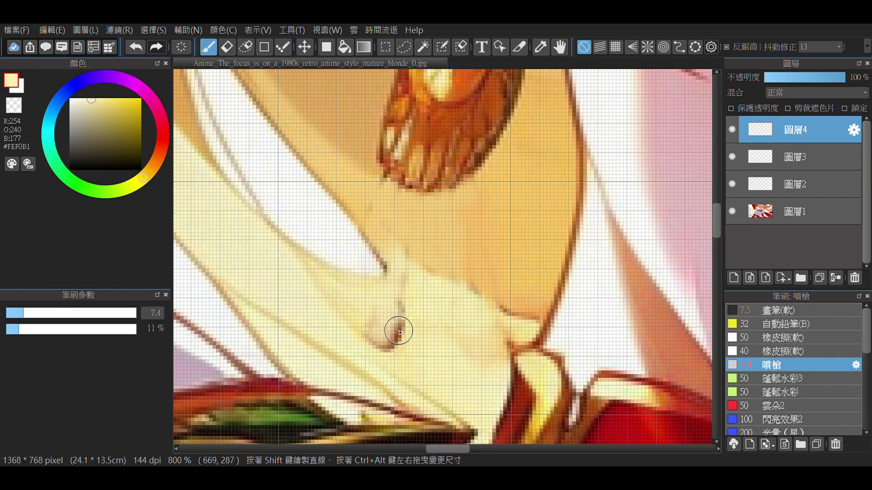
scroll(389, 351, down, 1)
alt+click(328, 319)
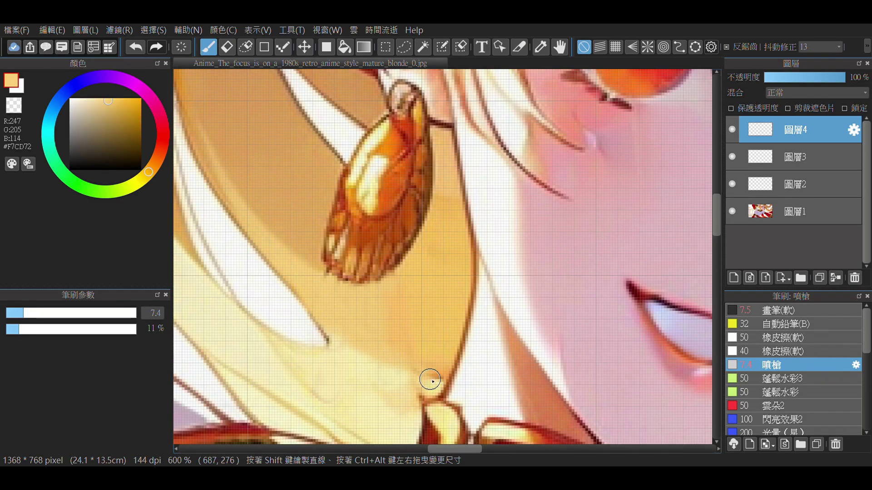
Place a copy of the beaded chain under the gold earring and rotate it to hang from the outer edge
scroll(430, 380, down, 4)
scroll(442, 309, up, 1)
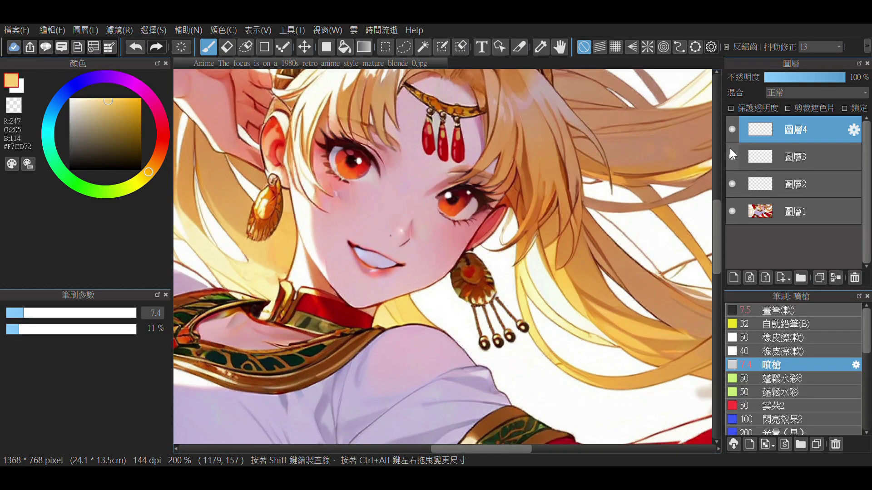
click(734, 277)
key(v)
key(ctrl+t)
drag(314, 300, 295, 295)
scroll(291, 318, up, 2)
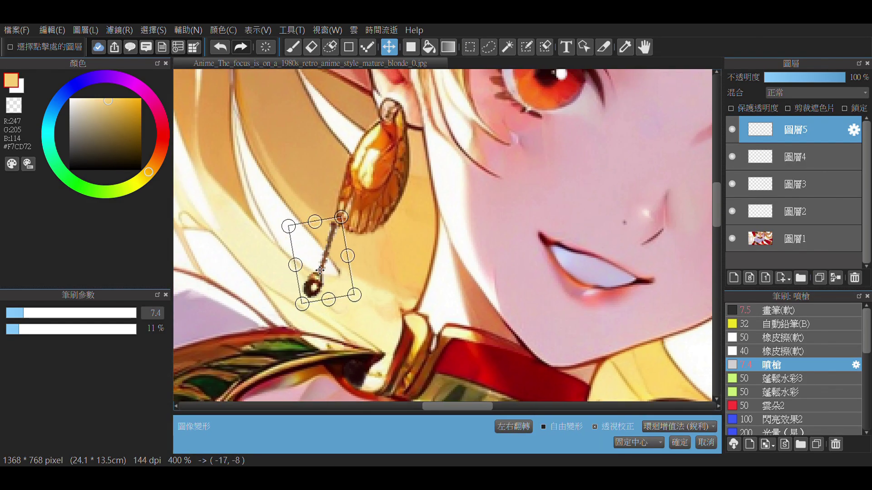
key(Return)
Bring a second copy of the beaded chain to the top layer and transform it beside the first under the gold earring
scroll(286, 337, down, 1)
click(795, 184)
key(ctrl+shift+n)
drag(796, 186, 796, 129)
key(ctrl+t)
drag(359, 273, 370, 295)
key(Return)
Paste further copies of the beaded chain and transform them to complete a row of four under the gold earring
key(ctrl+v)
key(ctrl+t)
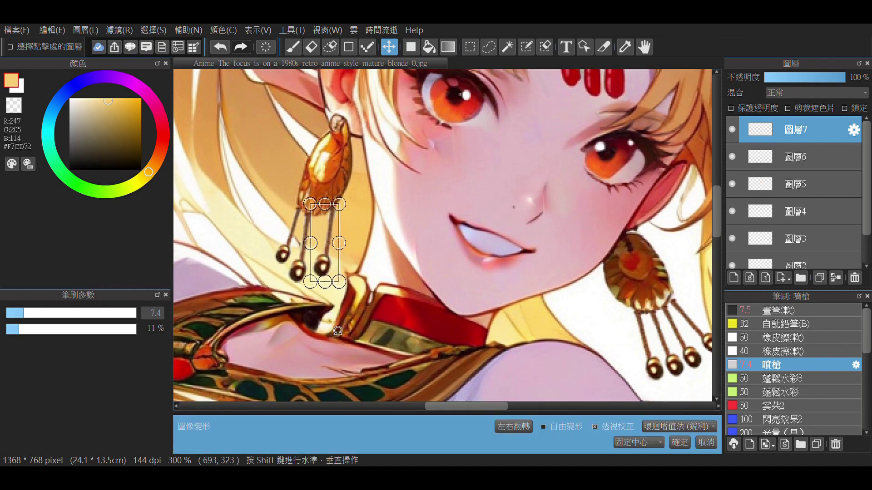
drag(318, 273, 358, 283)
key(Return)
scroll(327, 279, down, 2)
scroll(332, 279, up, 2)
key(ctrl+t)
key(Return)
Merge the gold earring's copied chain layers down into one layer
scroll(358, 284, down, 2)
scroll(359, 283, up, 1)
key(ctrl+e)
key(ctrl+e)
key(ctrl+e)
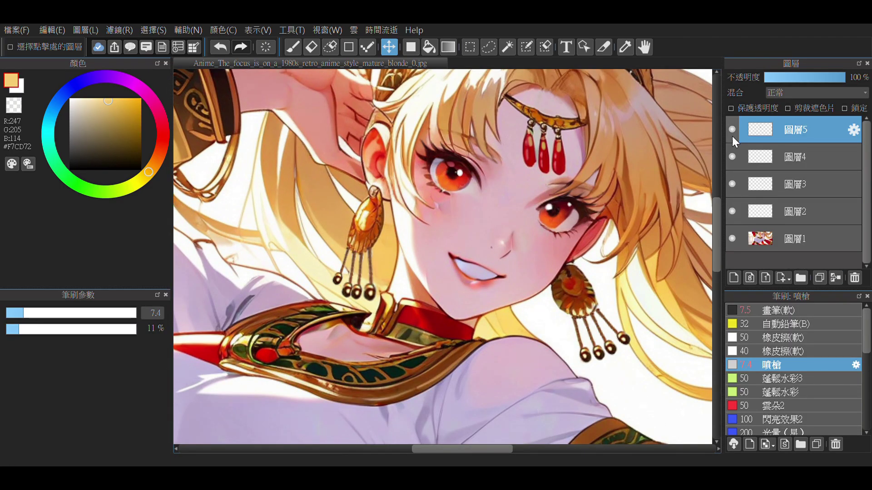
Protect the chain layer's transparency and airbrush the chains and beads lighter with pale cream #F8F1C3 at brush sizes 24 and 16
key(b)
click(731, 108)
scroll(405, 234, up, 1)
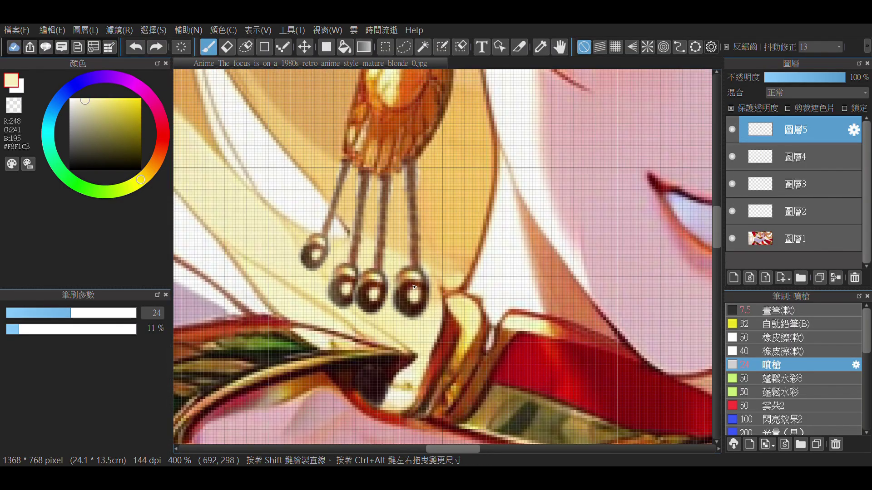
scroll(331, 248, down, 2)
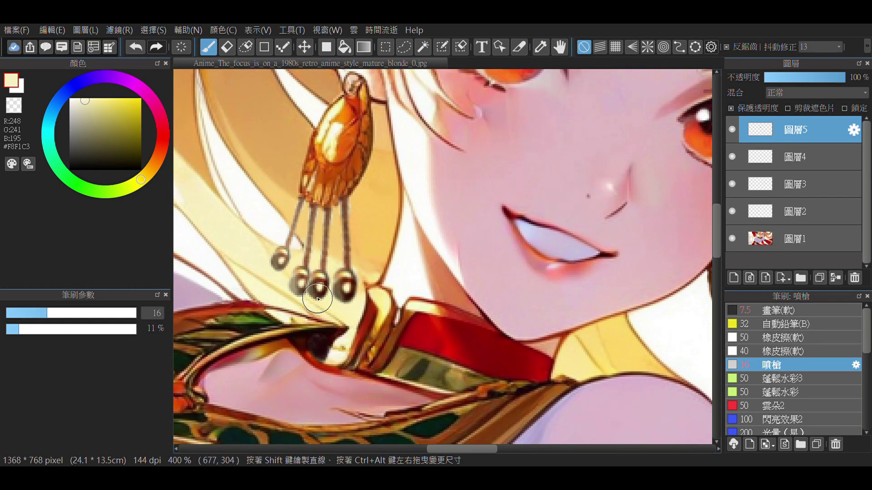
scroll(317, 294, down, 3)
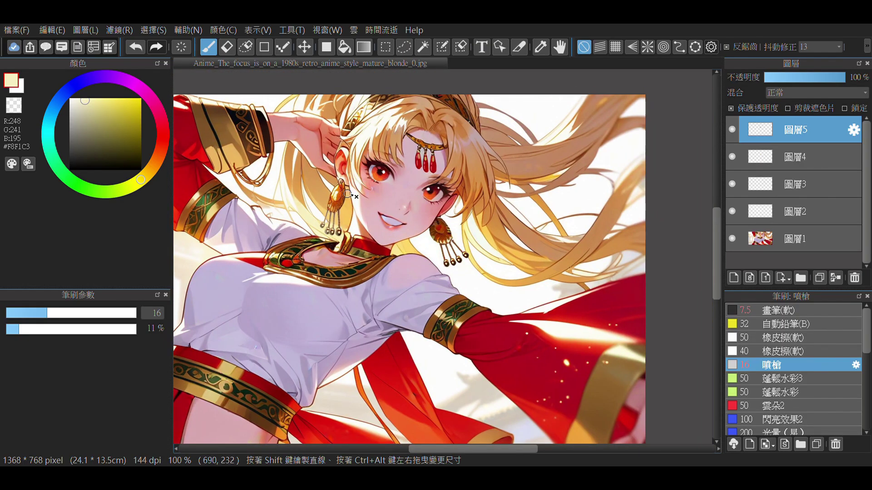
scroll(347, 195, up, 4)
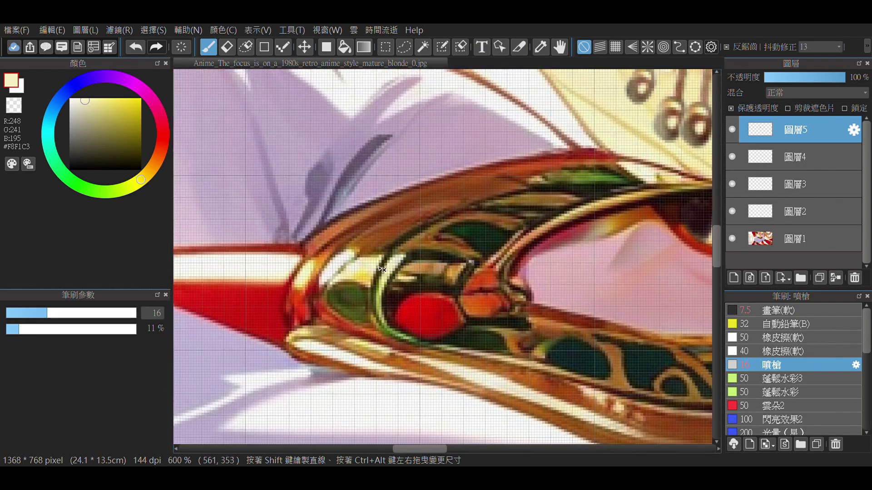
Extend the gold collar's outer edge beside the red strap and outline it with dark brown #462828 at brush size 3.8
key(ctrl+z)
key(ctrl+z)
key(ctrl+z)
key(ctrl+z)
key(ctrl+z)
key(ctrl+z)
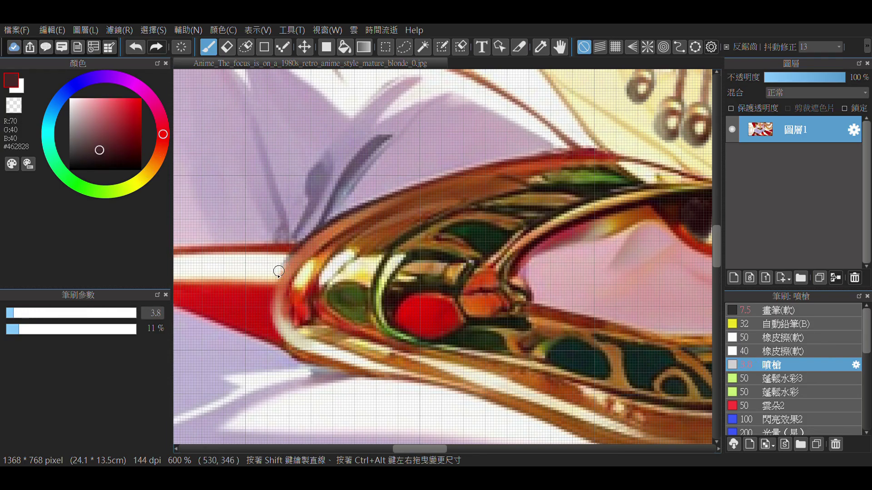
Touch up the collar's gold rim near the red strap with sampled orange #F5951A at brush size 5
key(ctrl+z)
key(ctrl+z)
key(ctrl+z)
key(ctrl+z)
key(ctrl+z)
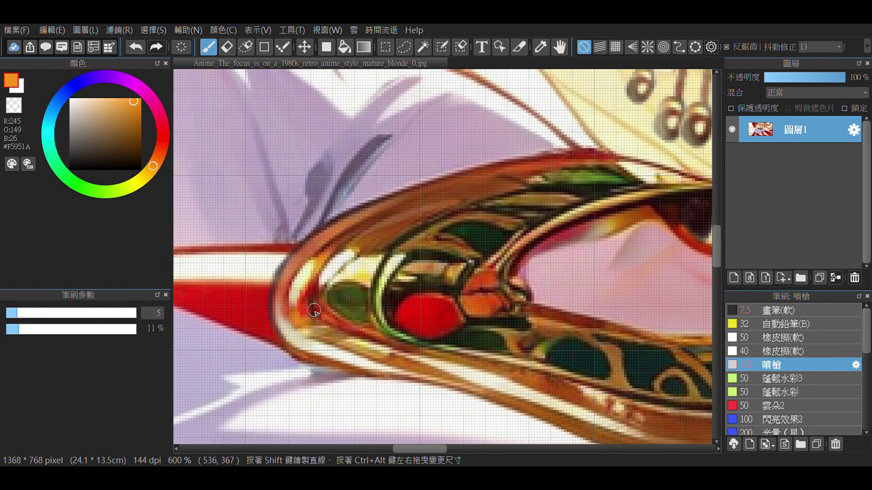
key(ctrl+z)
scroll(355, 330, down, 6)
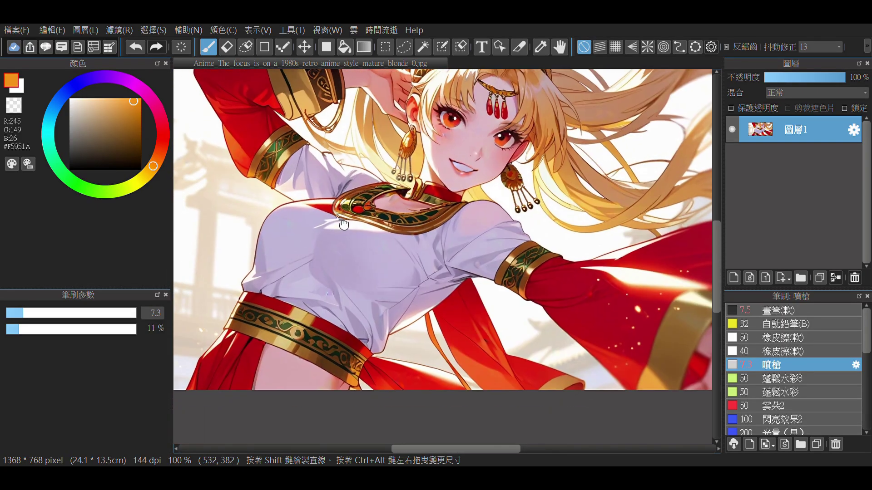
Soften the blush under the left eye with sampled pinks #EE938C, #ED938F and #E3B9C3 at brush sizes 14 to 31
scroll(399, 262, up, 6)
key(ctrl+z)
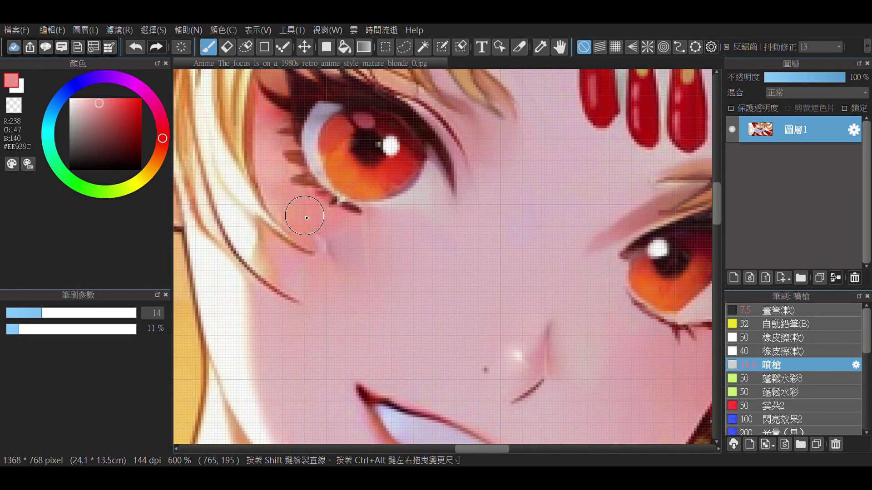
scroll(363, 275, down, 1)
alt+click(315, 256)
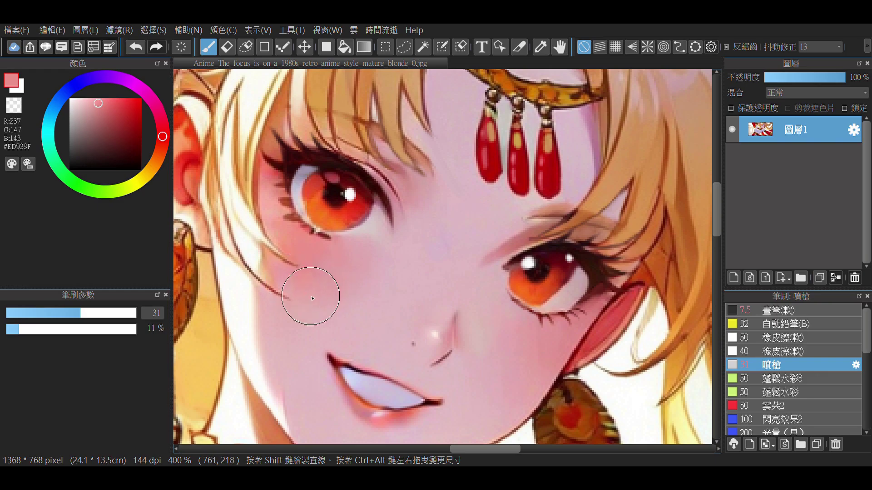
scroll(389, 253, down, 1)
scroll(388, 269, up, 1)
alt+click(388, 269)
scroll(370, 331, down, 1)
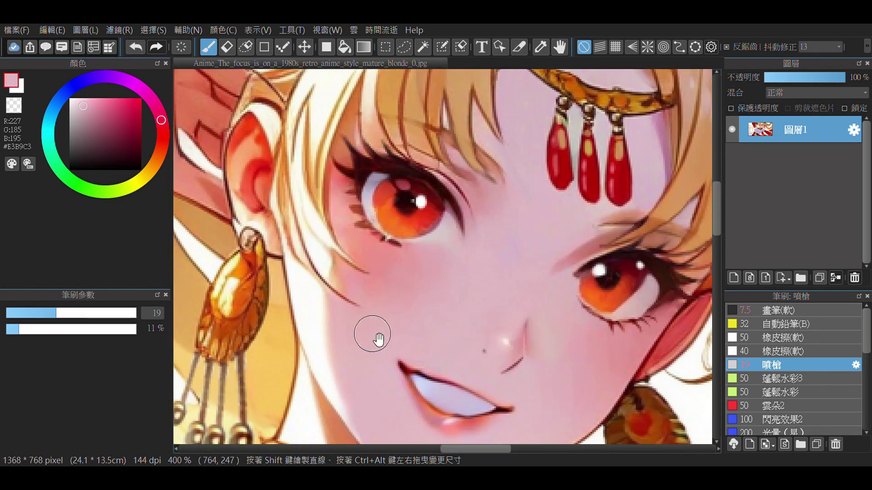
Refine the bangs and eyebrow above the left eye with sampled brown #AA5830 at size 3.4 and skin tone #DFAB9E at size 8.2
scroll(436, 225, up, 3)
alt+click(400, 292)
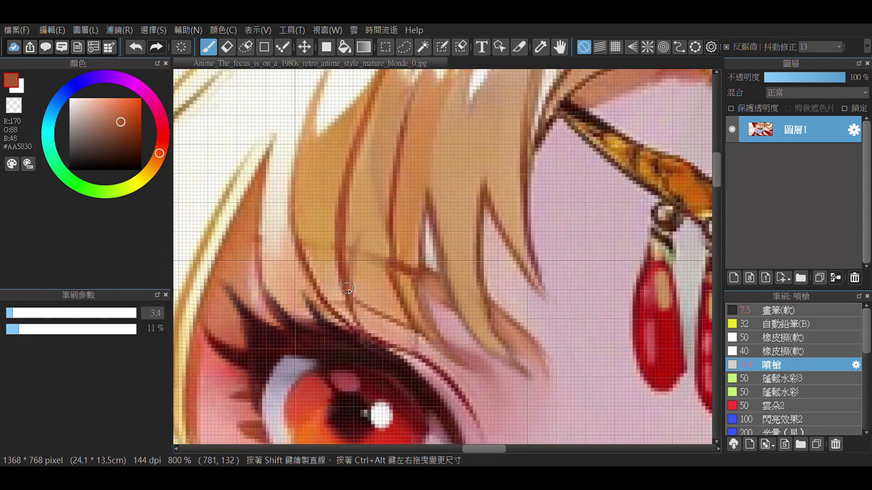
alt+click(429, 250)
scroll(379, 197, down, 2)
scroll(444, 277, up, 2)
alt+click(354, 239)
scroll(380, 248, down, 1)
scroll(372, 255, up, 1)
alt+click(372, 255)
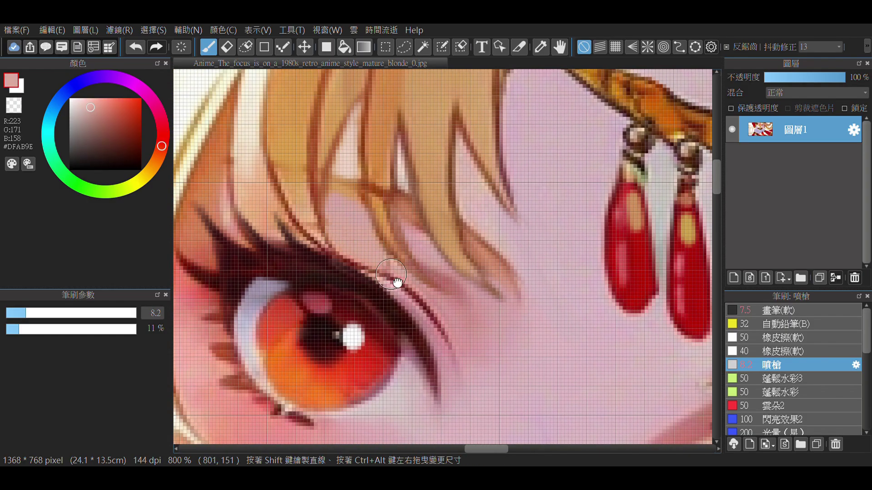
Clean up the hair tips over the left eyebrow with sampled tan #D89959 at size 4.7 and dusty pink #D6A6A2 at size 5.3
scroll(397, 283, up, 2)
key(bracketleft)
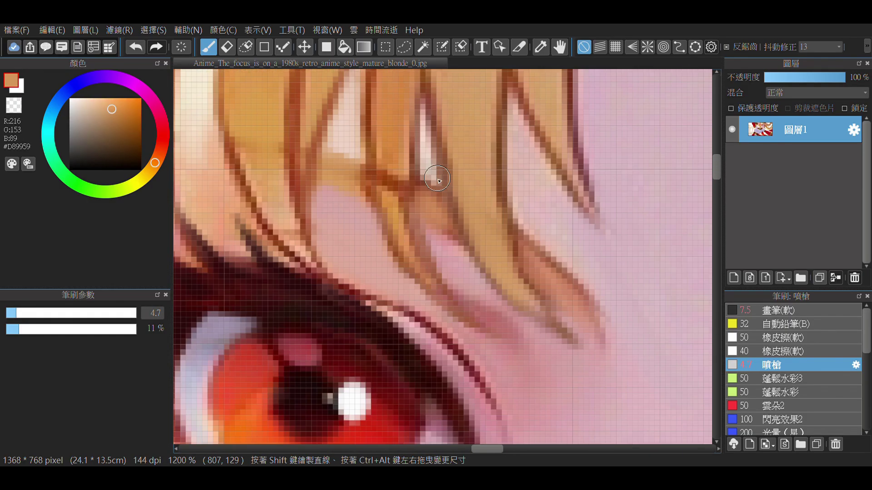
alt+click(448, 188)
scroll(448, 188, up, 1)
alt+click(545, 249)
scroll(472, 247, down, 3)
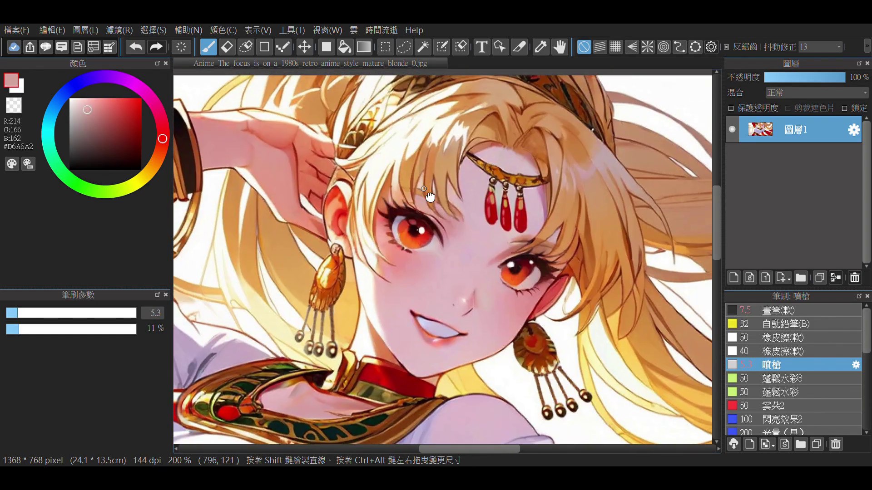
Repaint the strands above the left eye's outer lashes with sampled #EFD1C2, tan #D39454 and brown #9E5121
scroll(365, 285, up, 2)
drag(372, 293, 387, 316)
alt+click(385, 282)
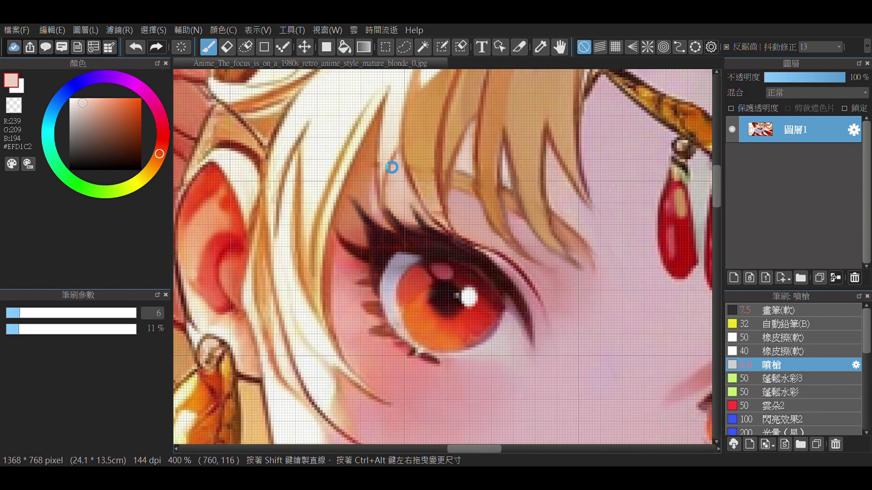
alt+click(402, 171)
scroll(402, 171, up, 1)
scroll(371, 172, up, 1)
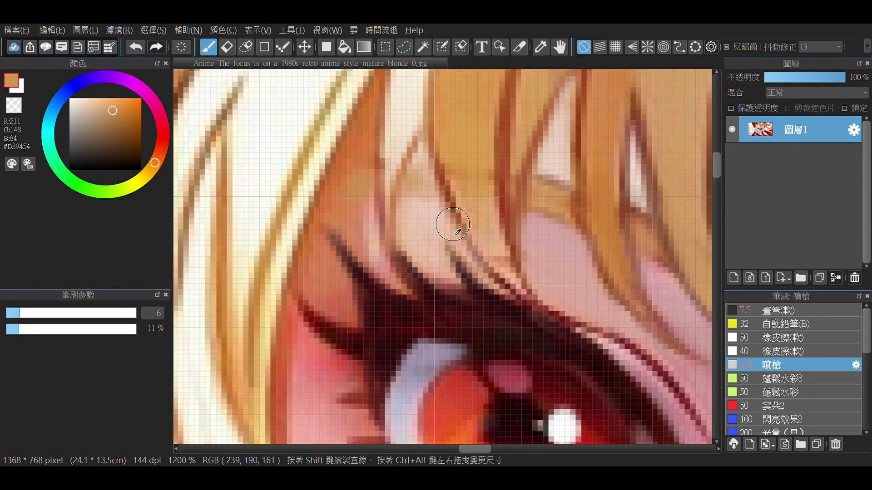
alt+click(347, 185)
scroll(447, 218, down, 3)
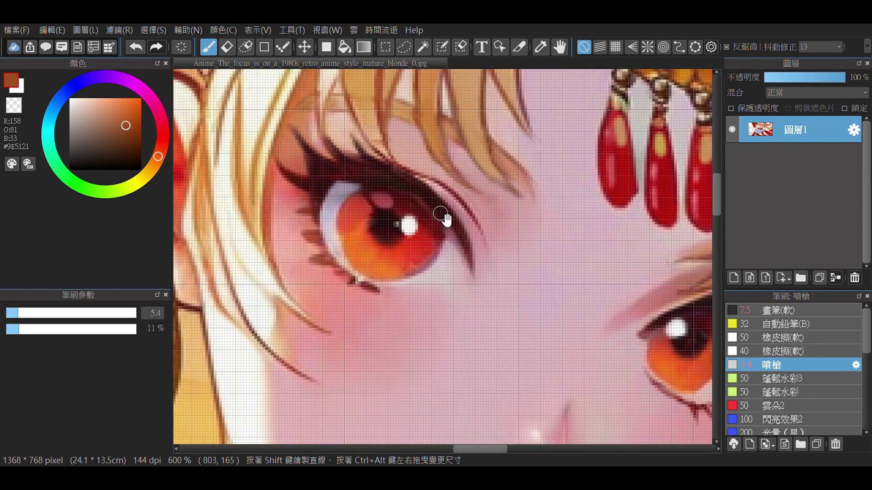
Touch up the skin between the bangs and the left eyelid with sampled pink #DBA8A2 at brush size 3.6
scroll(468, 223, up, 2)
scroll(415, 219, down, 3)
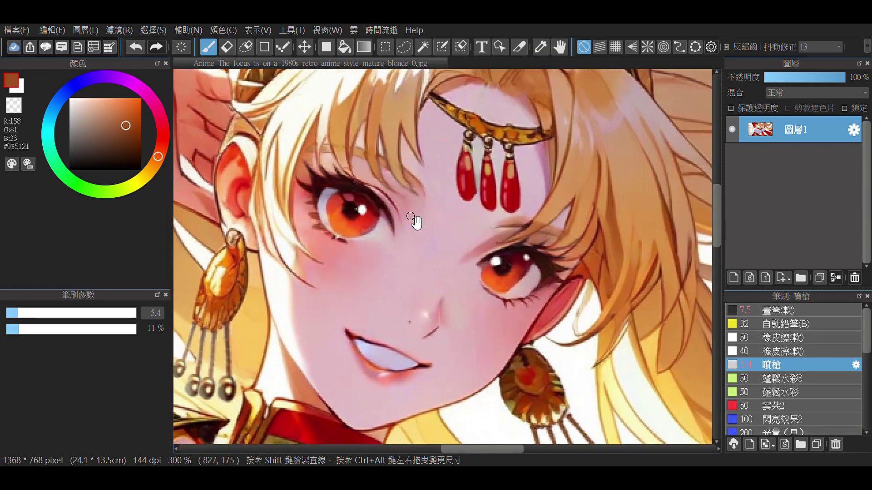
scroll(360, 200, up, 3)
alt+click(346, 196)
scroll(346, 196, down, 3)
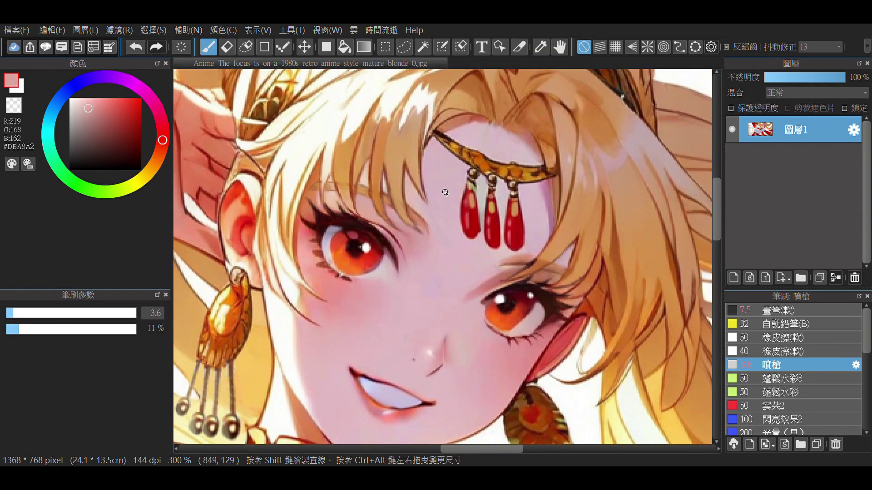
Sharpen the hair lines above the forehead ornament with sampled dark brown #62260C at brush size 2.9
scroll(493, 225, up, 3)
alt+click(493, 224)
scroll(493, 225, down, 3)
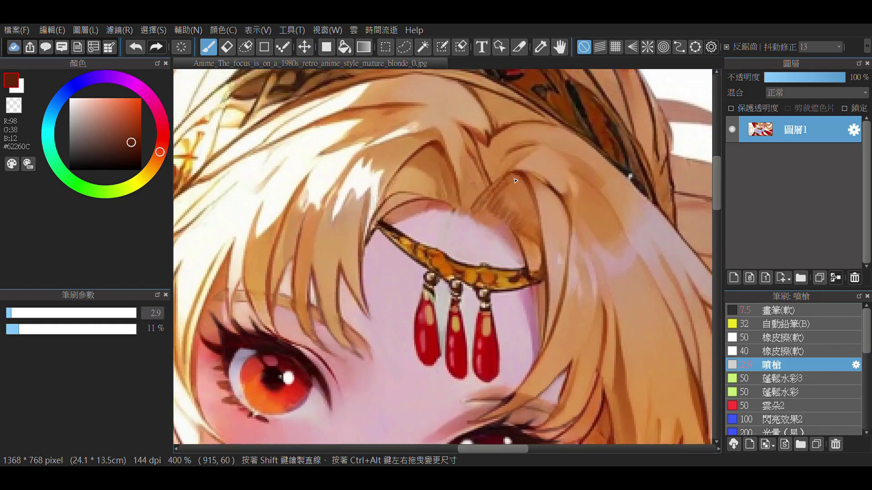
scroll(381, 203, up, 4)
scroll(365, 202, down, 3)
scroll(418, 233, up, 2)
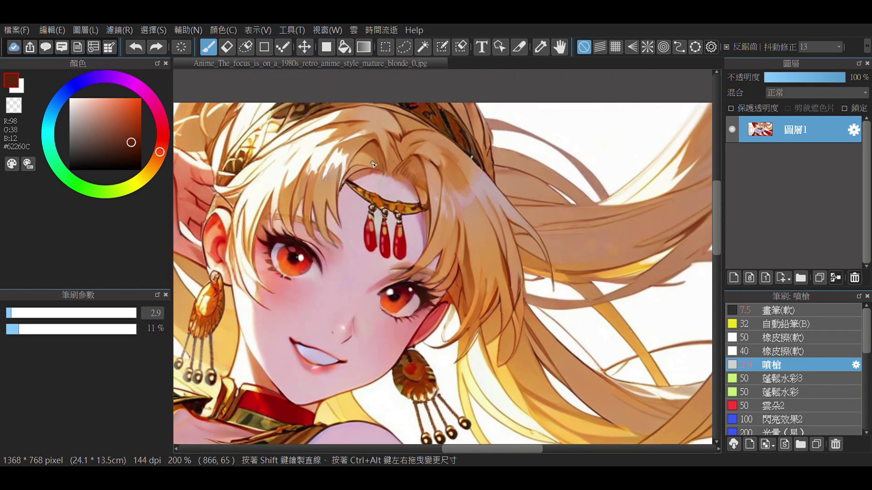
Touch up the outstretched hand at the sleeve opening with sampled red #CD170C and muted pink #C89498
scroll(418, 233, down, 2)
scroll(418, 233, up, 2)
scroll(418, 233, down, 1)
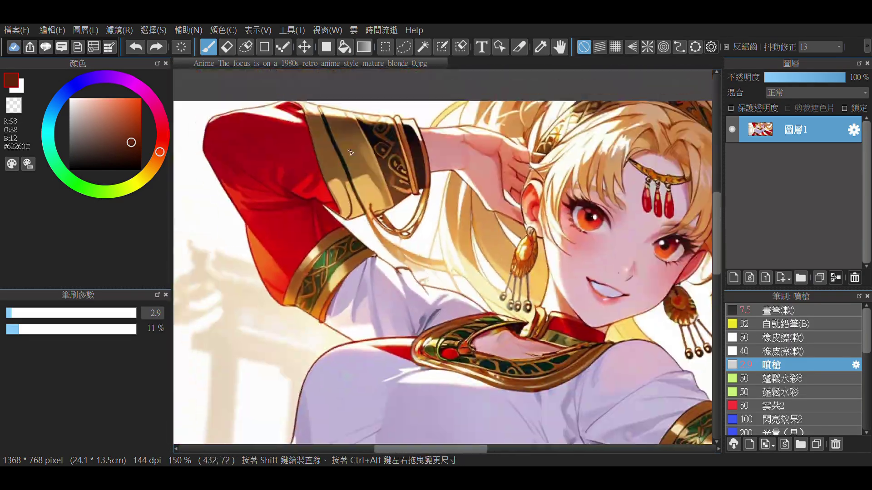
scroll(472, 292, up, 1)
scroll(473, 292, down, 2)
scroll(472, 292, up, 2)
alt+click(563, 309)
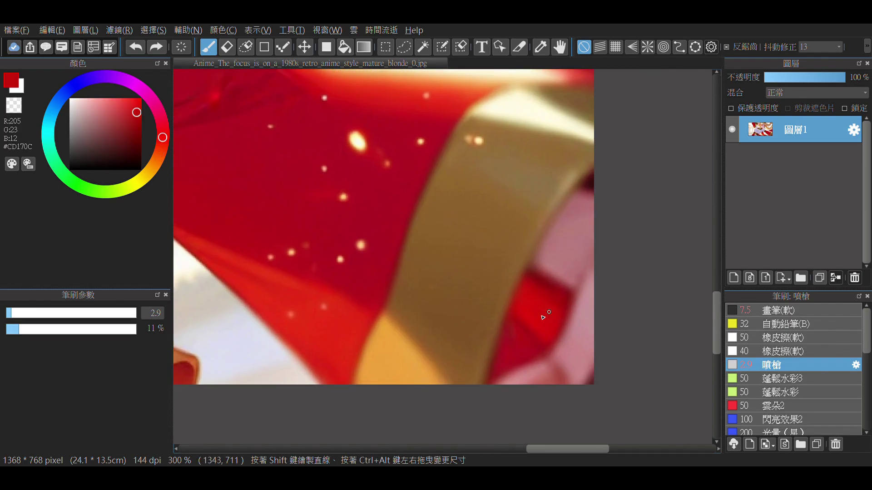
scroll(581, 323, down, 2)
scroll(586, 327, up, 1)
alt+click(590, 318)
scroll(505, 241, down, 1)
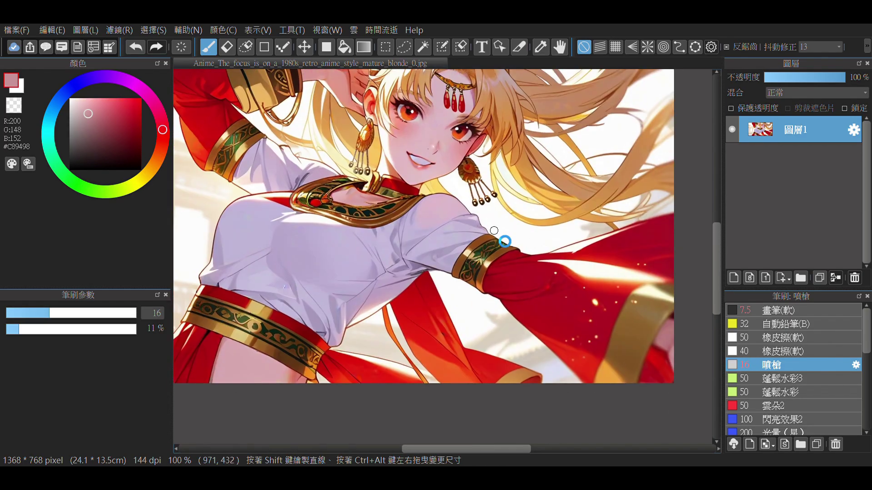